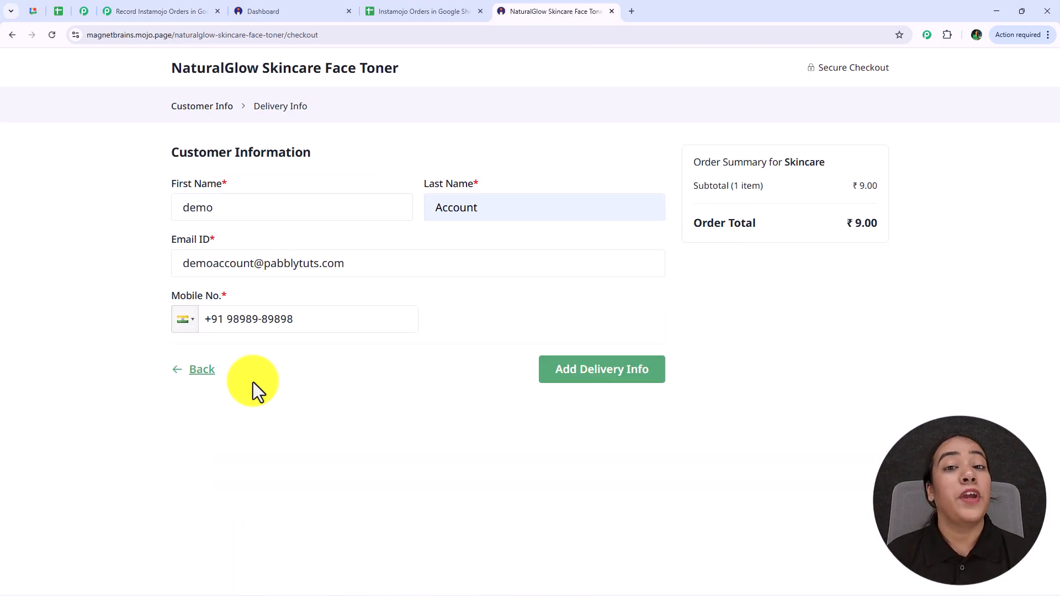
Step: Complete the checkout by filling the shipping address from the saved entry and choosing Scan & Pay as the payment method
left_click(580, 381)
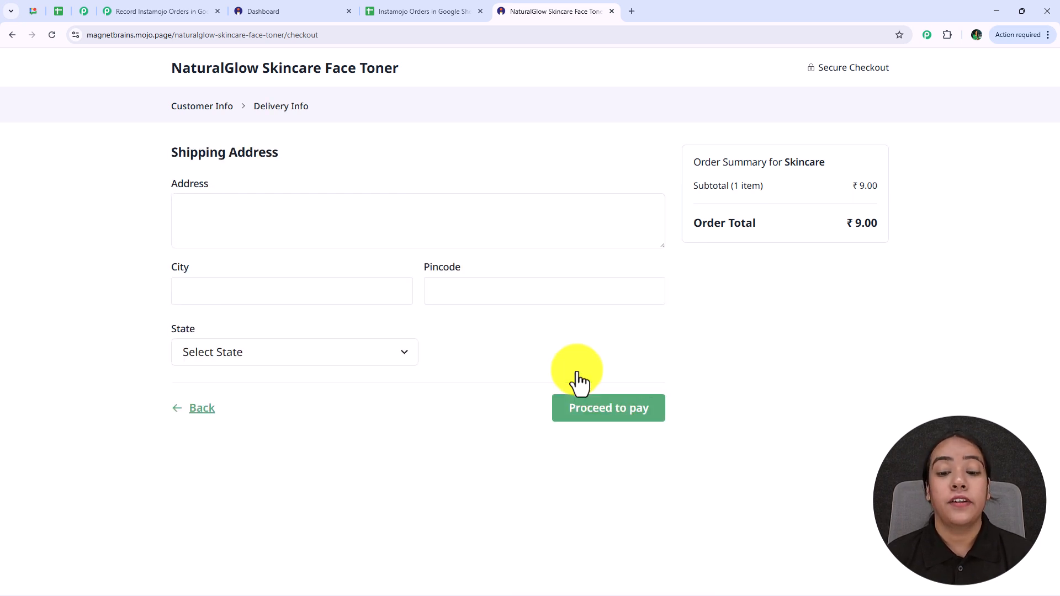
left_click(287, 221)
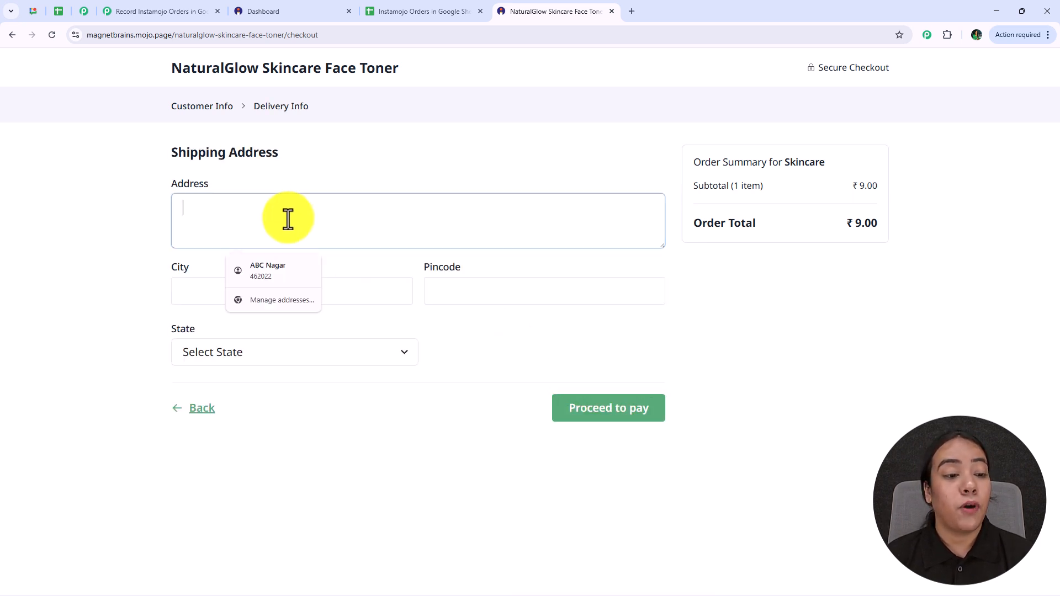
left_click(282, 270)
left_click(575, 413)
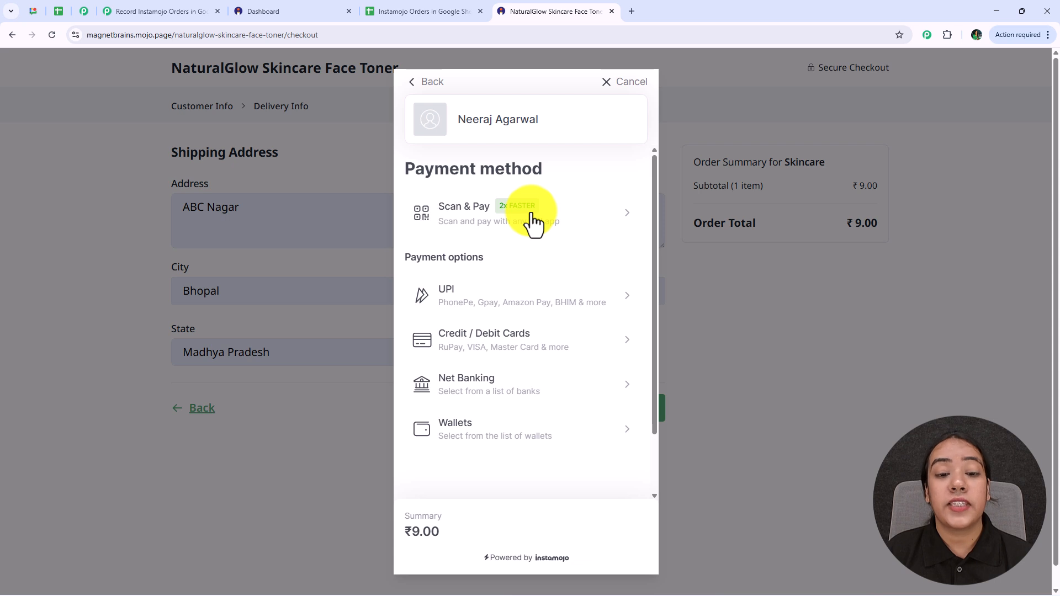
left_click(533, 224)
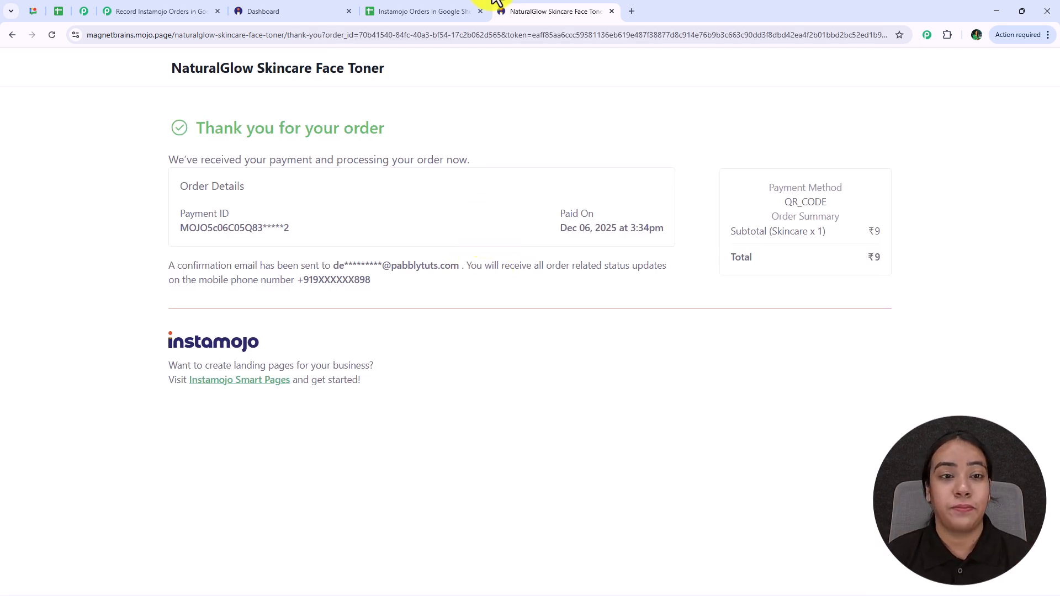
Step: Check the recorded order rows and their remaining columns in the Instamojo Orders in Google Sheets spreadsheet
left_click(400, 11)
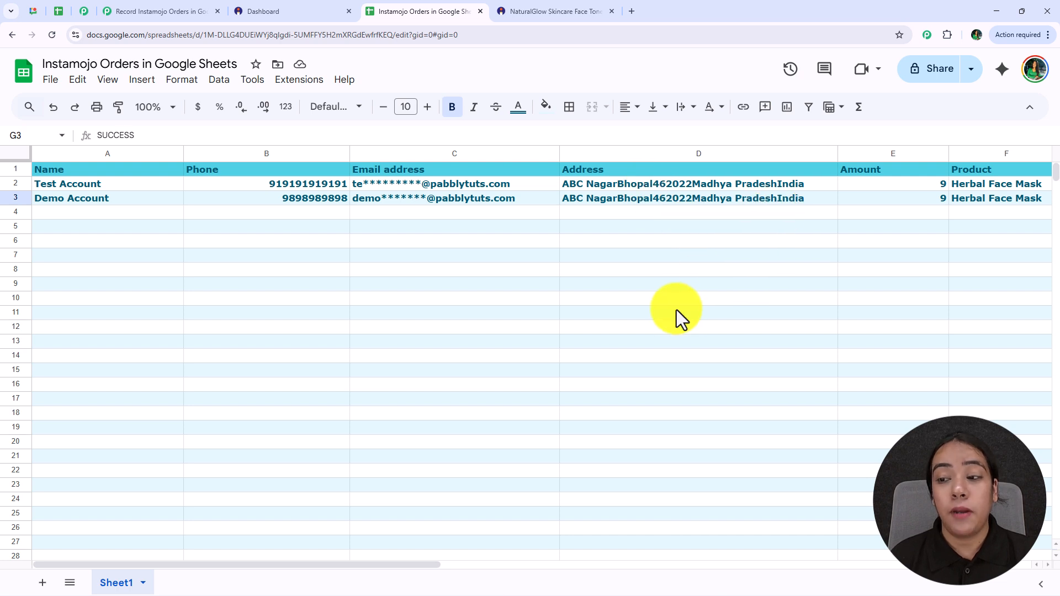
left_click_drag(419, 568, 518, 568)
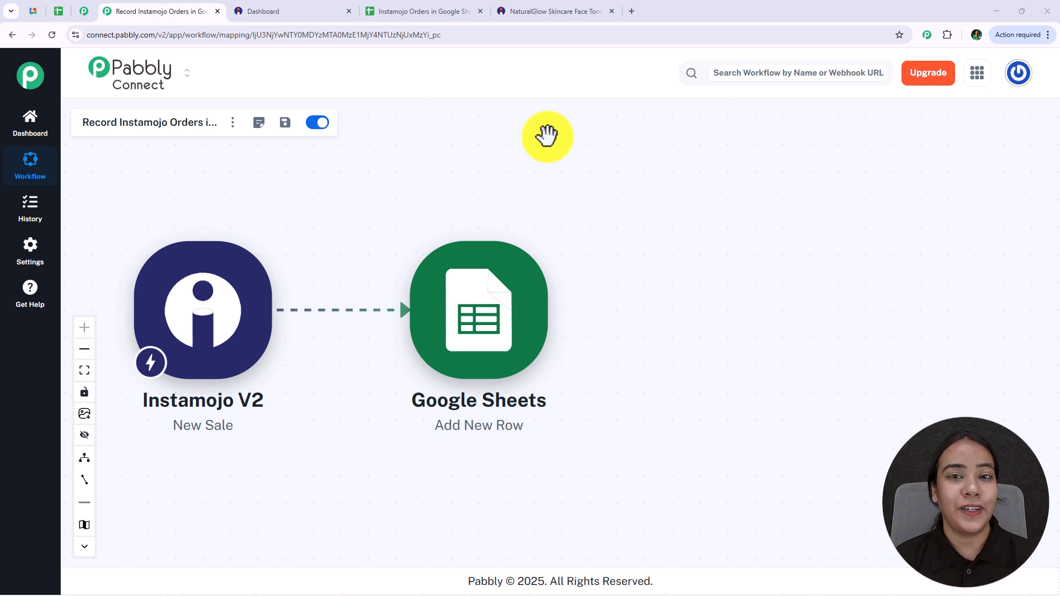
Step: Open pabbly.com/connect in a new browser tab
left_click(633, 10)
type("p")
key("Down")
key("Down")
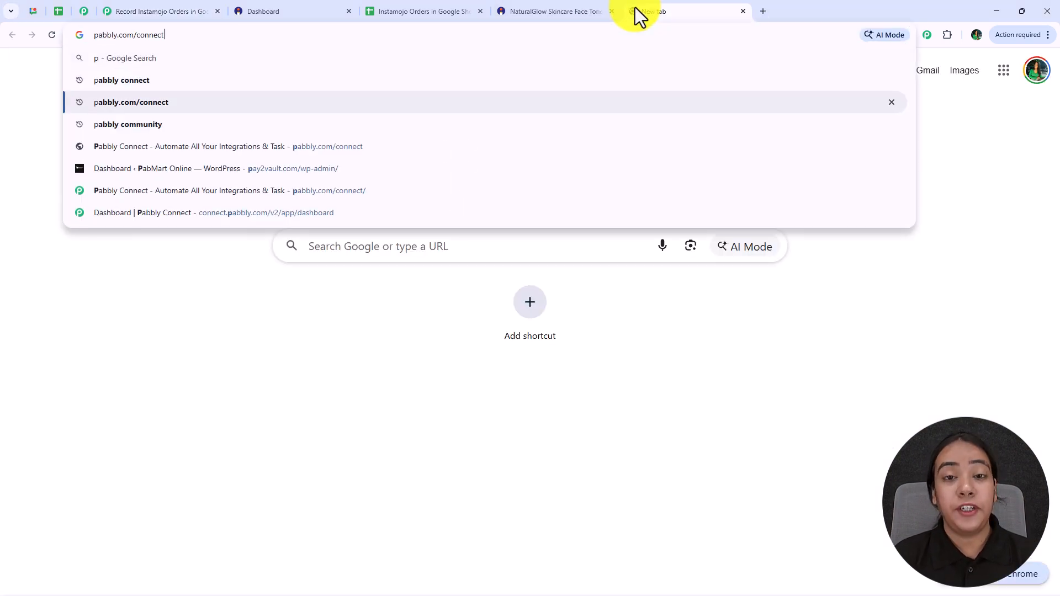
key("Return")
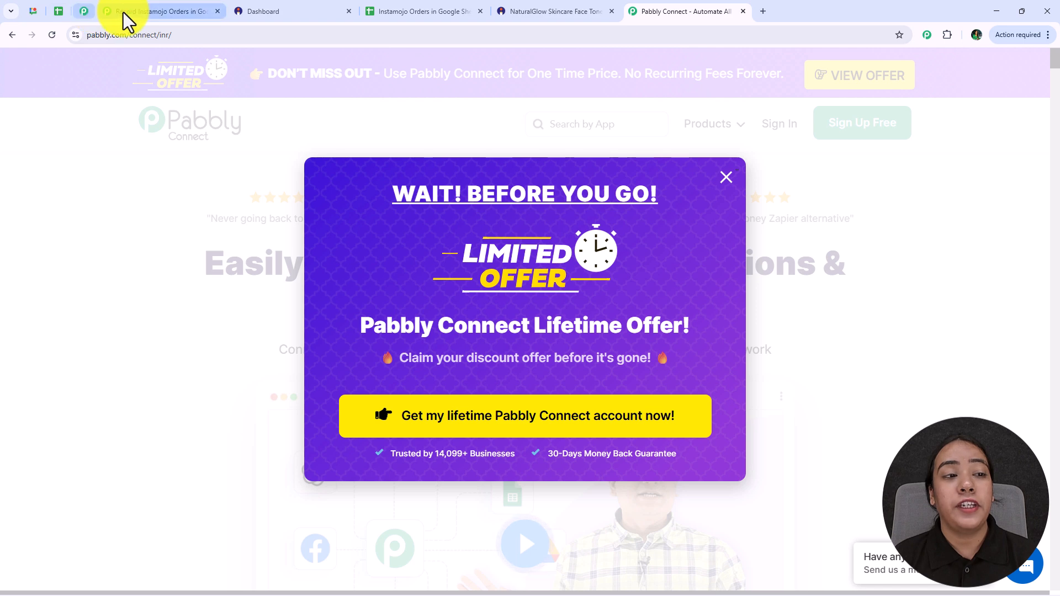
Step: View the Pabbly Community page and return to the Pabbly Connect site
left_click(84, 11)
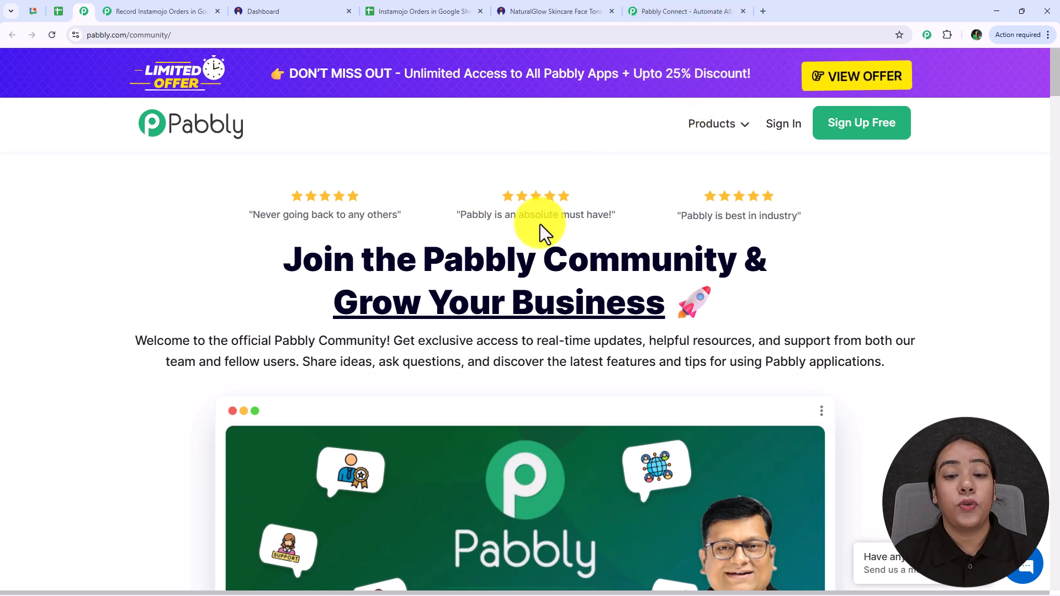
left_click(704, 10)
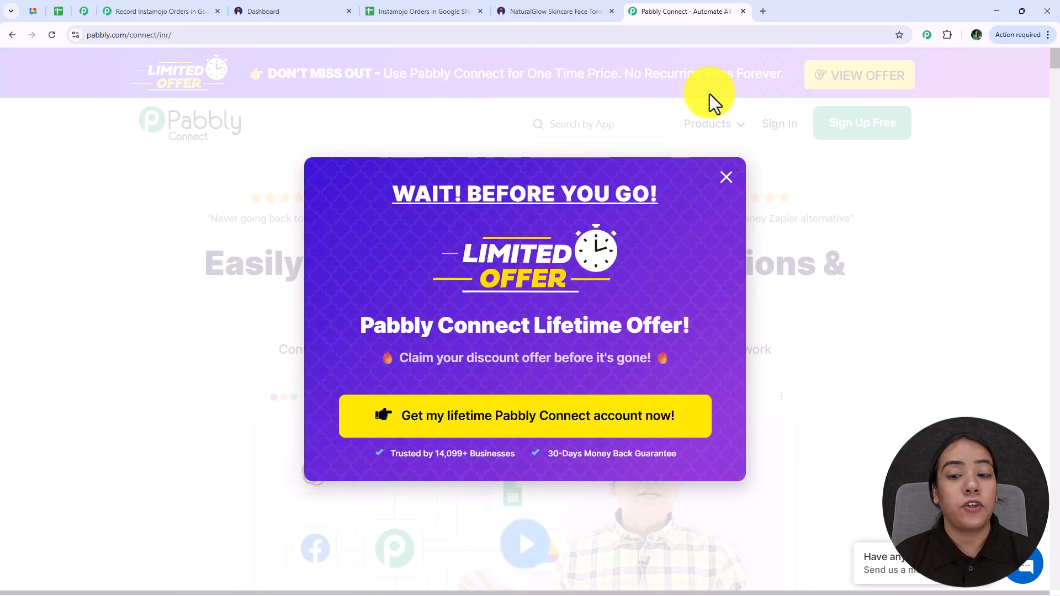
Step: Dismiss the lifetime offer popup and sign in to access Pabbly Connect from the Pabbly apps page
left_click(727, 178)
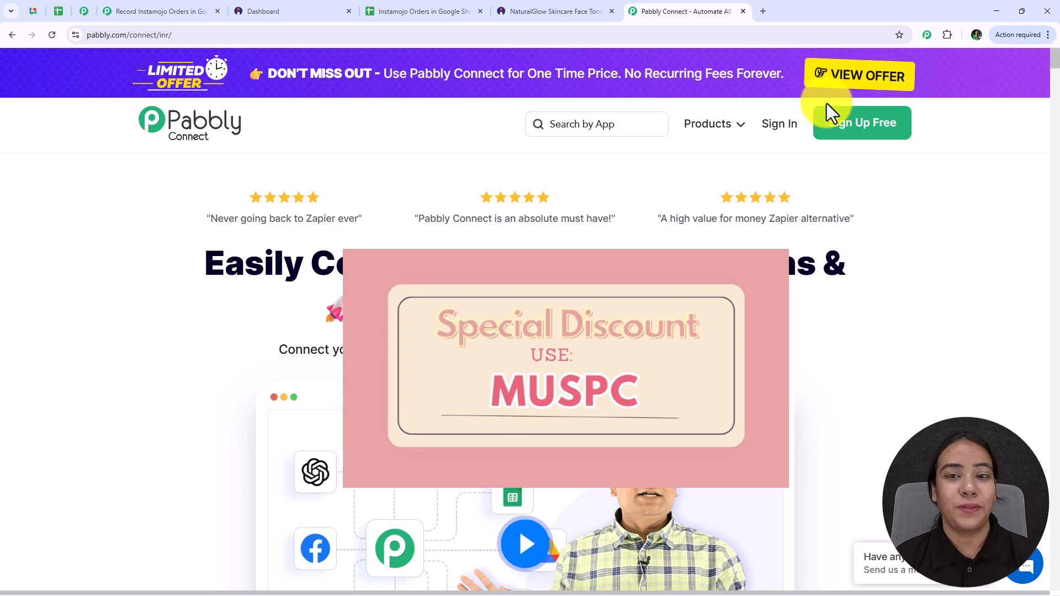
left_click(778, 126)
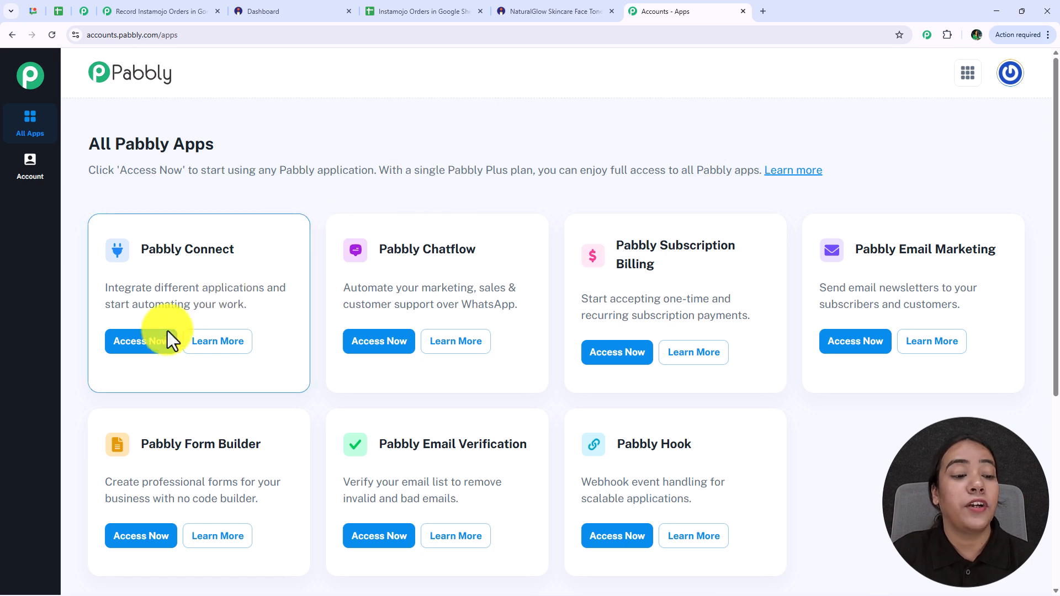
left_click(147, 353)
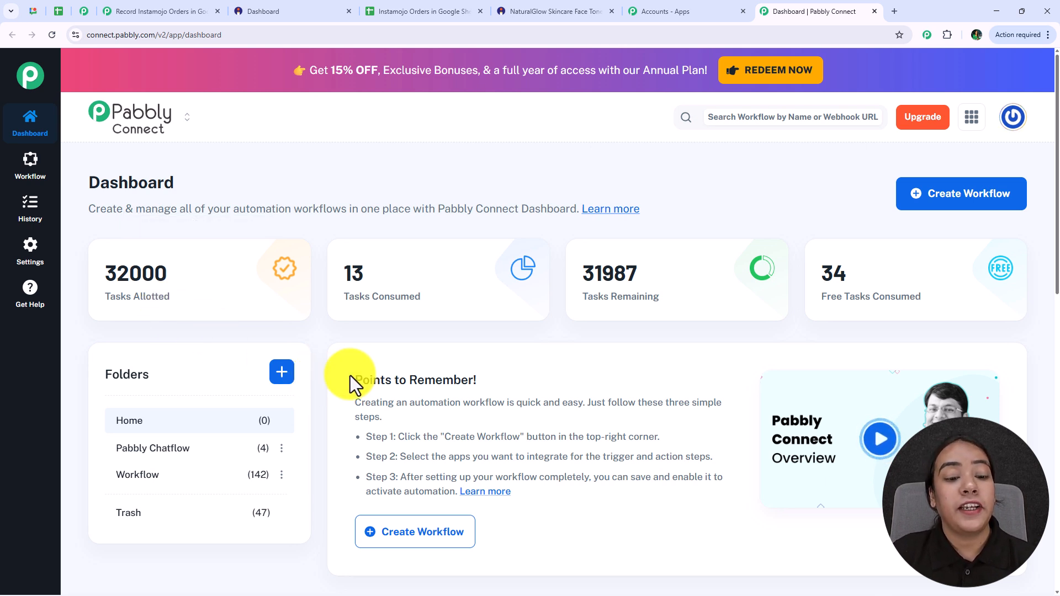
left_click_drag(350, 375, 525, 500)
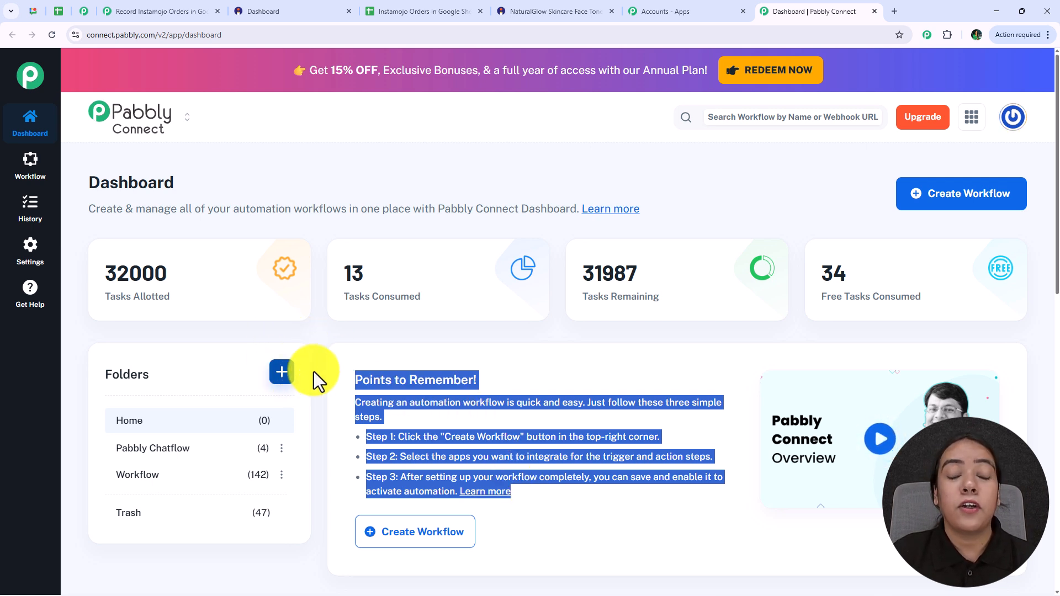
left_click(319, 330)
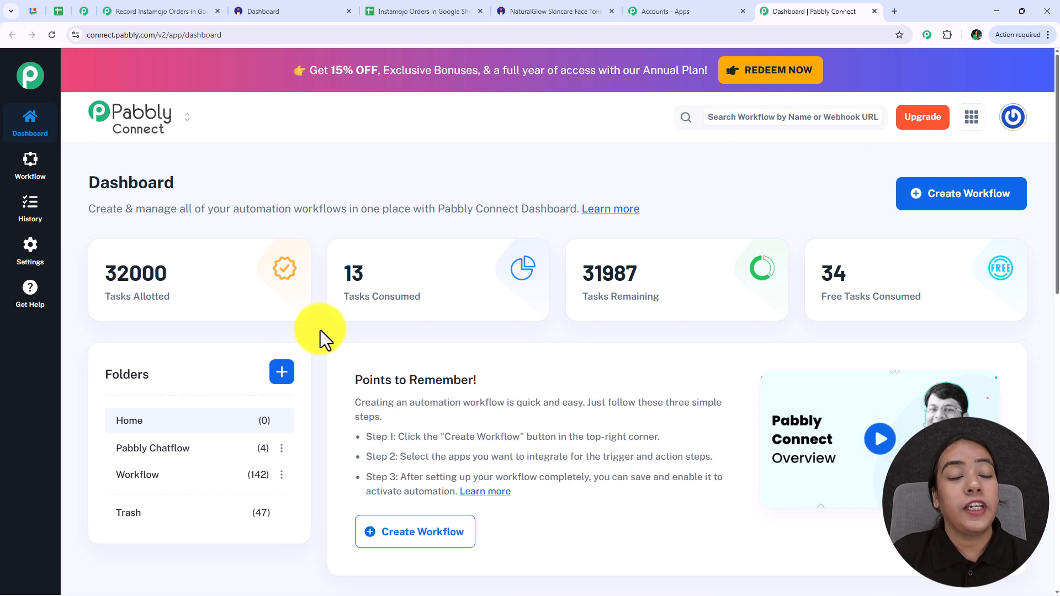
Step: Create a workflow named "Record Instamojo Orders in Google Sheets" in the Workflow folder, using the New (Beta) builder
left_click(918, 202)
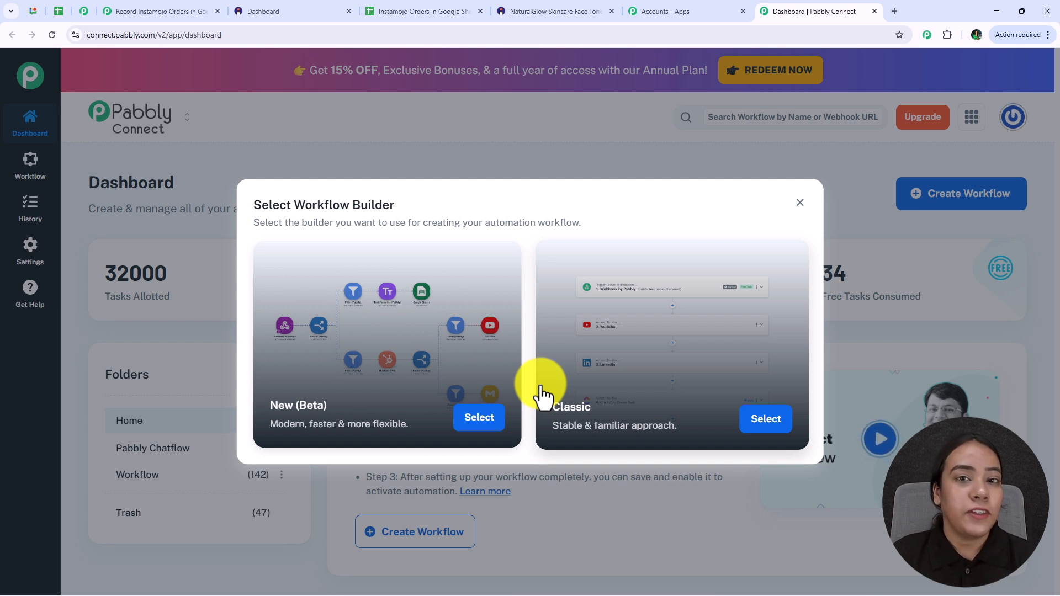
left_click(485, 421)
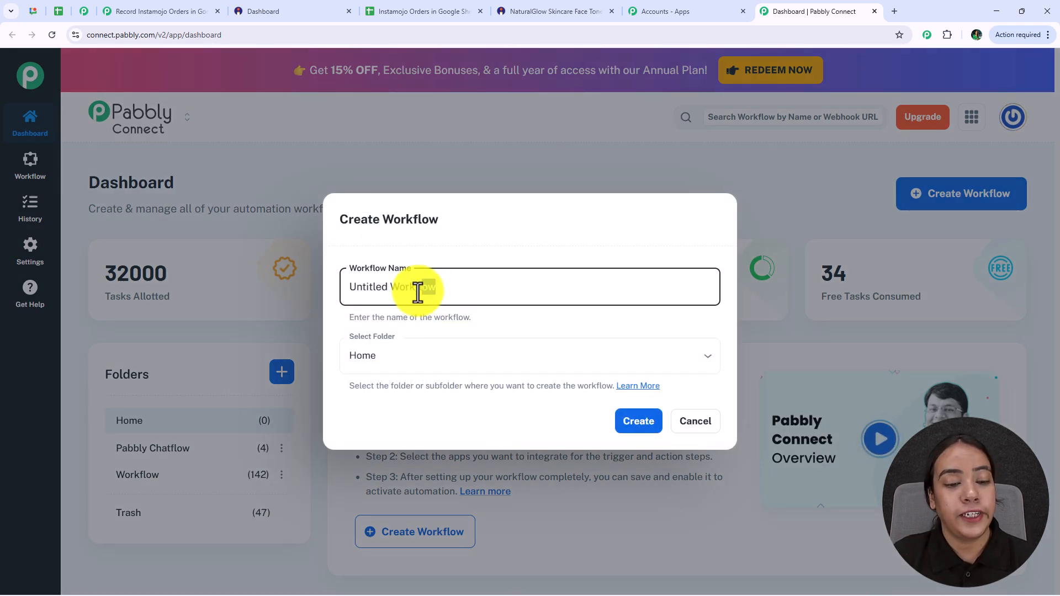
key("ctrl+a")
type("Record Instamojo Orders in Google Sheets")
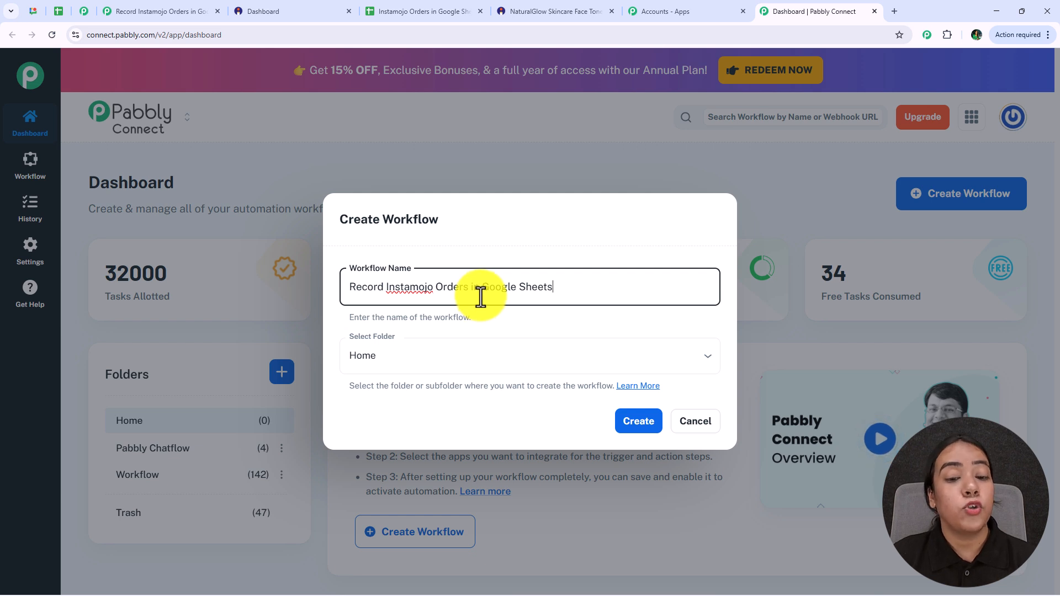
left_click(540, 349)
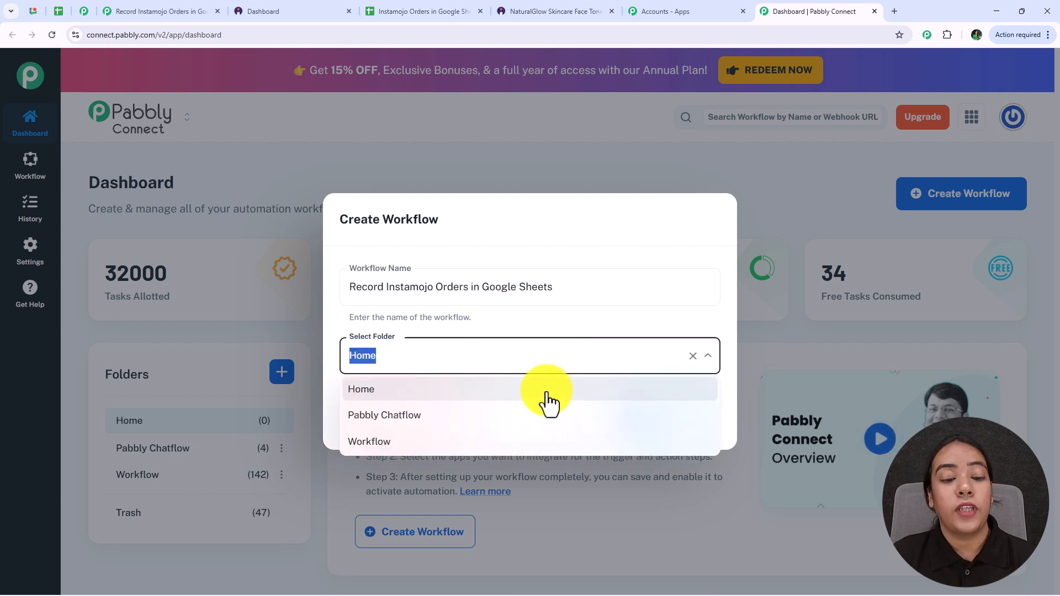
left_click(486, 443)
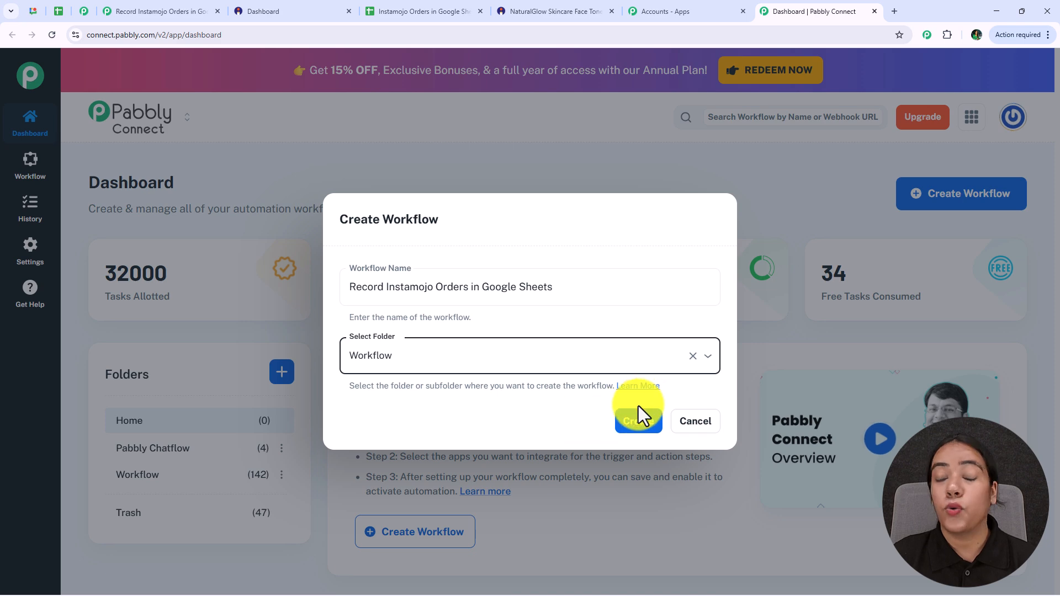
left_click(636, 422)
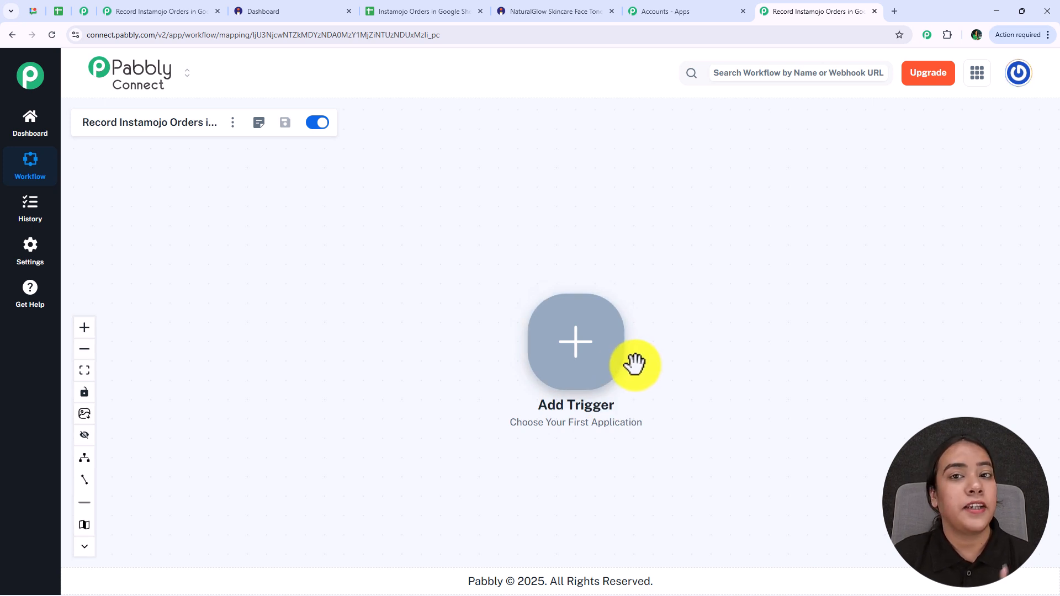
Step: Set the workflow's trigger to Instamojo V2 with the New Sale event and connect it
left_click(587, 359)
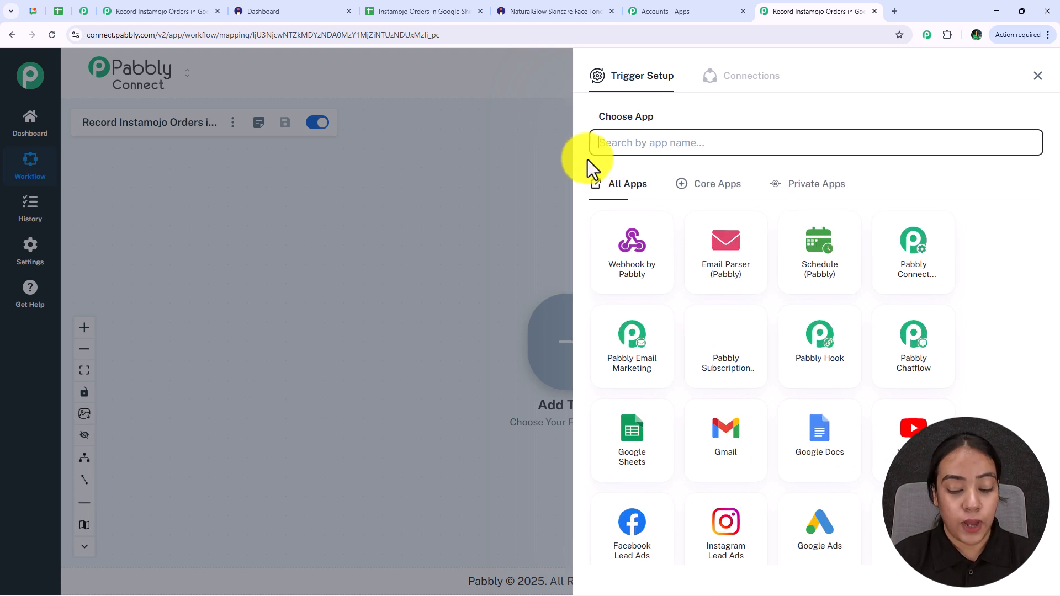
type("insta")
left_click(645, 235)
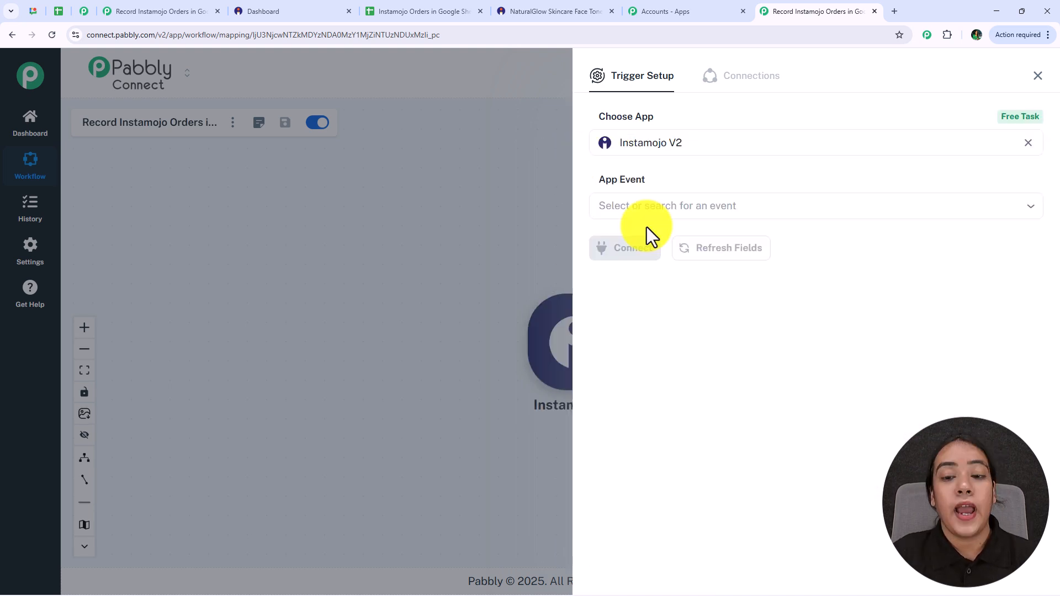
left_click(645, 211)
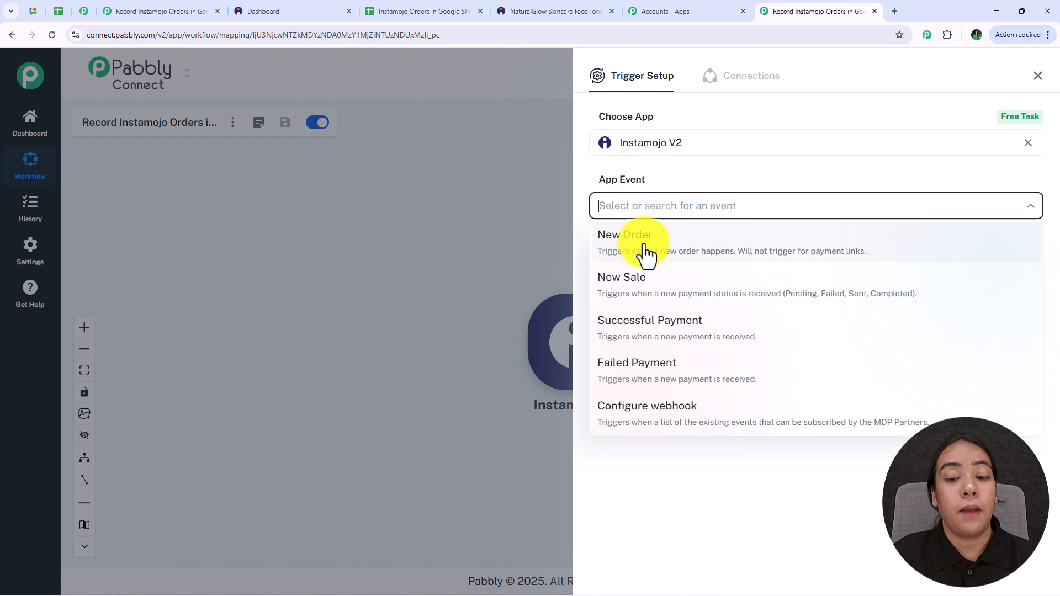
left_click(701, 300)
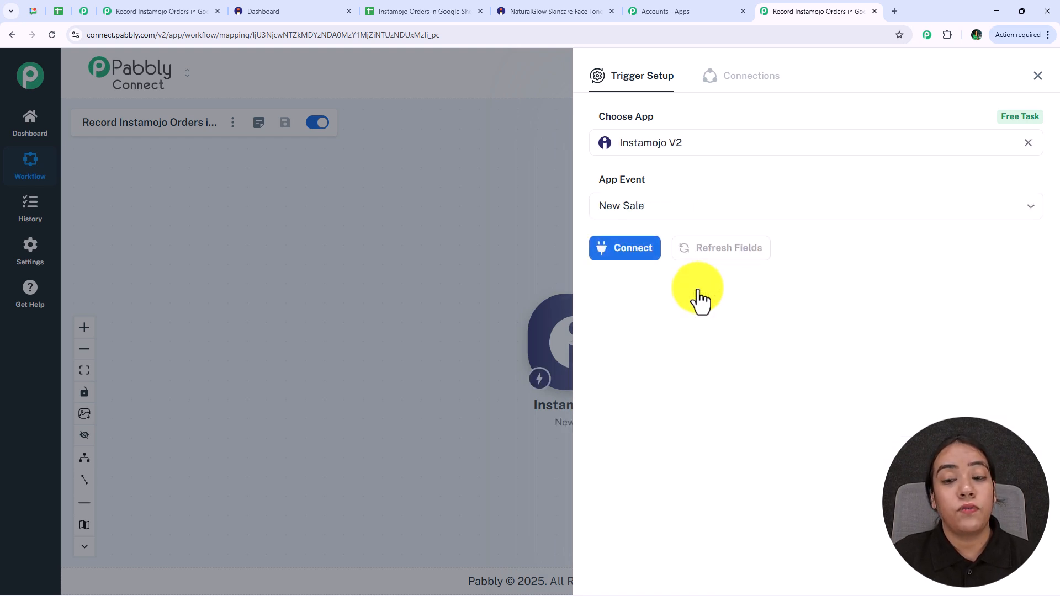
left_click(624, 255)
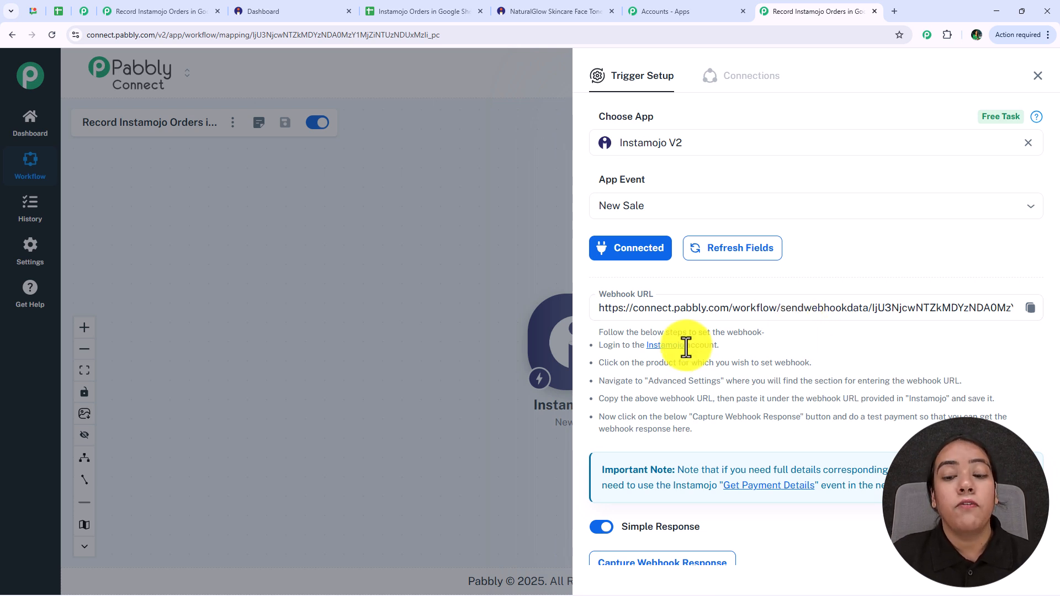
Step: Copy the trigger's webhook URL and open the NaturalGlow Skincare Face Toner smart page for editing in Instamojo
left_click(1033, 310)
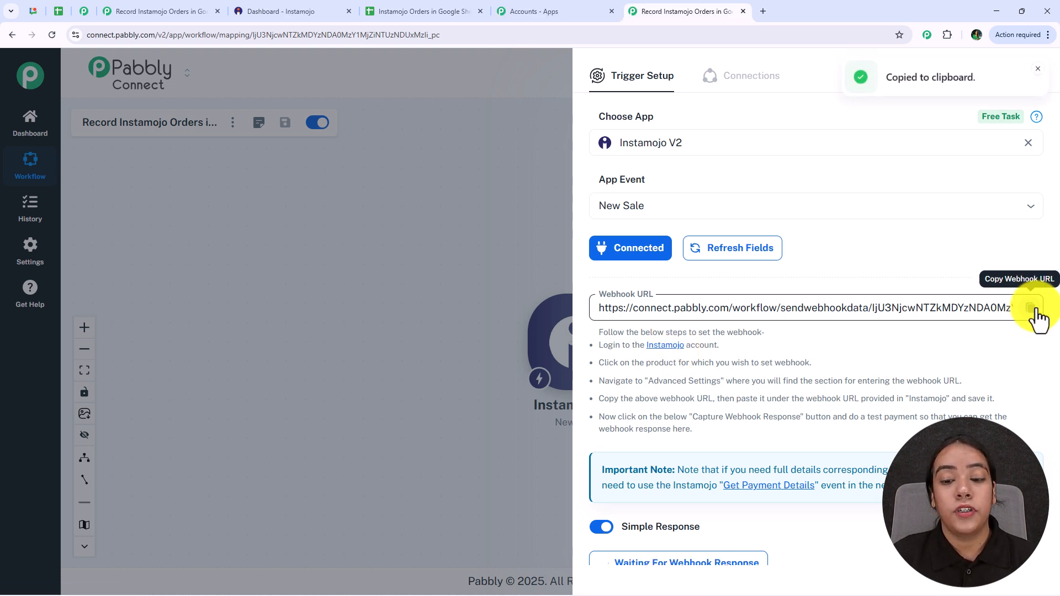
left_click(303, 10)
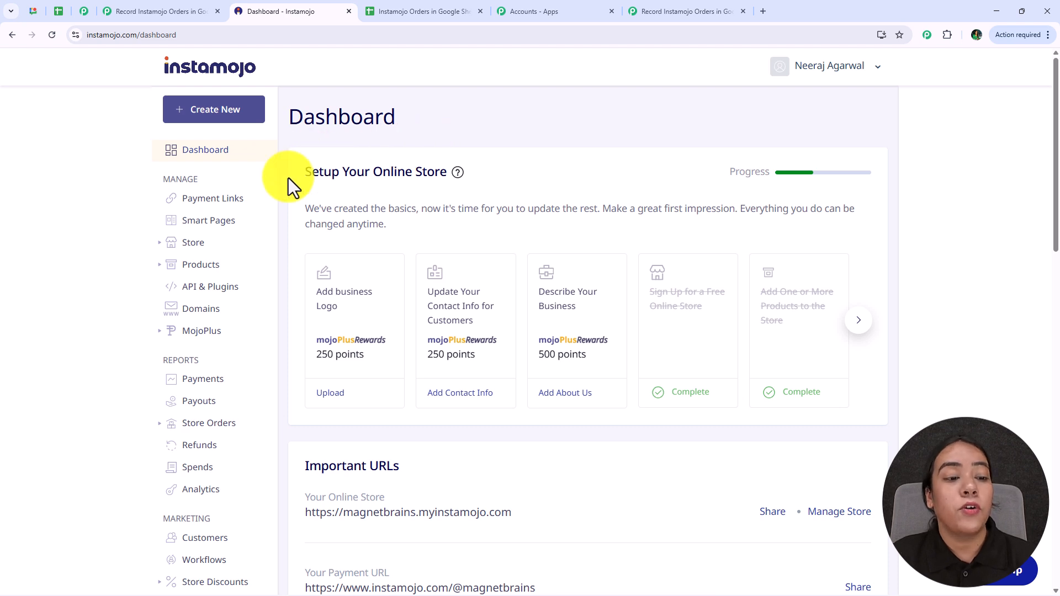
left_click(221, 224)
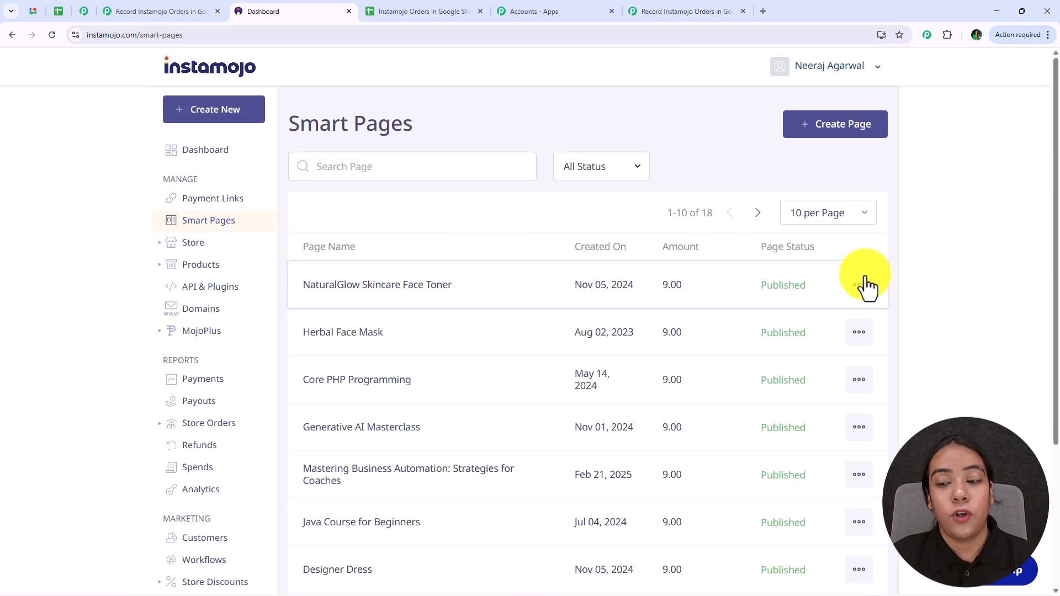
left_click(862, 285)
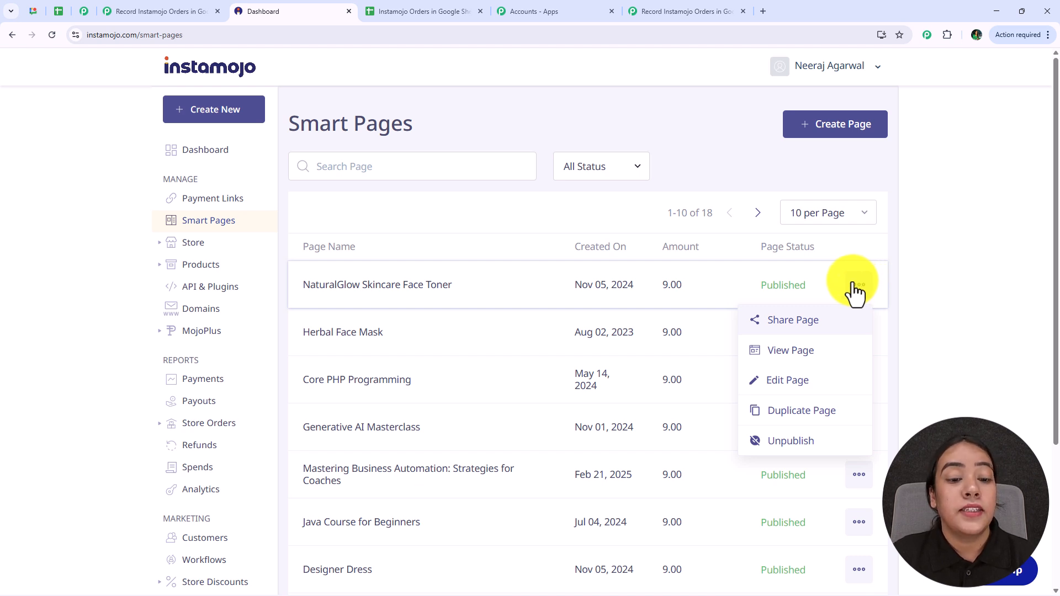
left_click(441, 297)
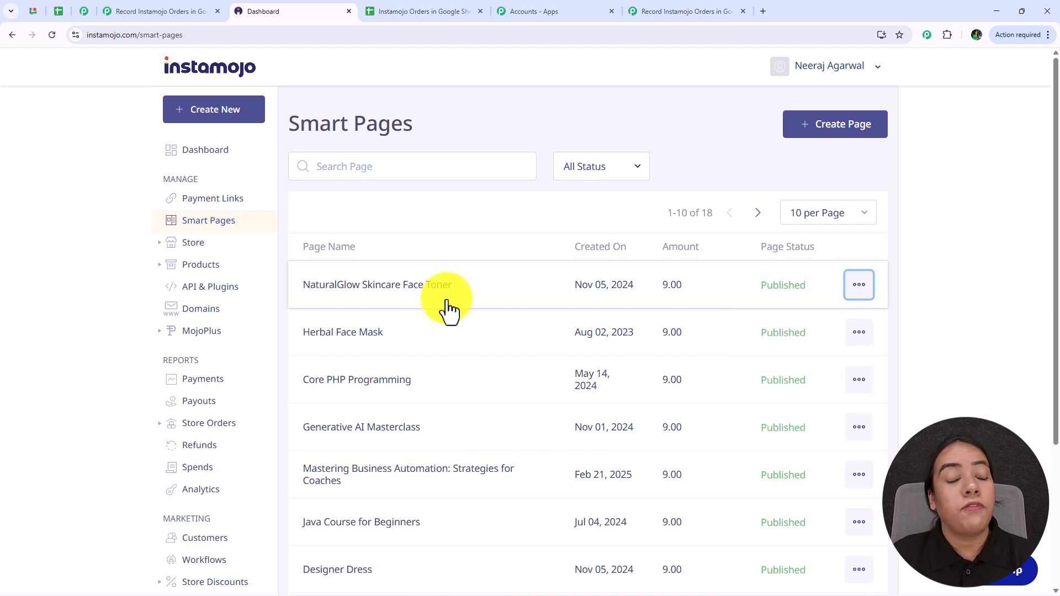
left_click(860, 288)
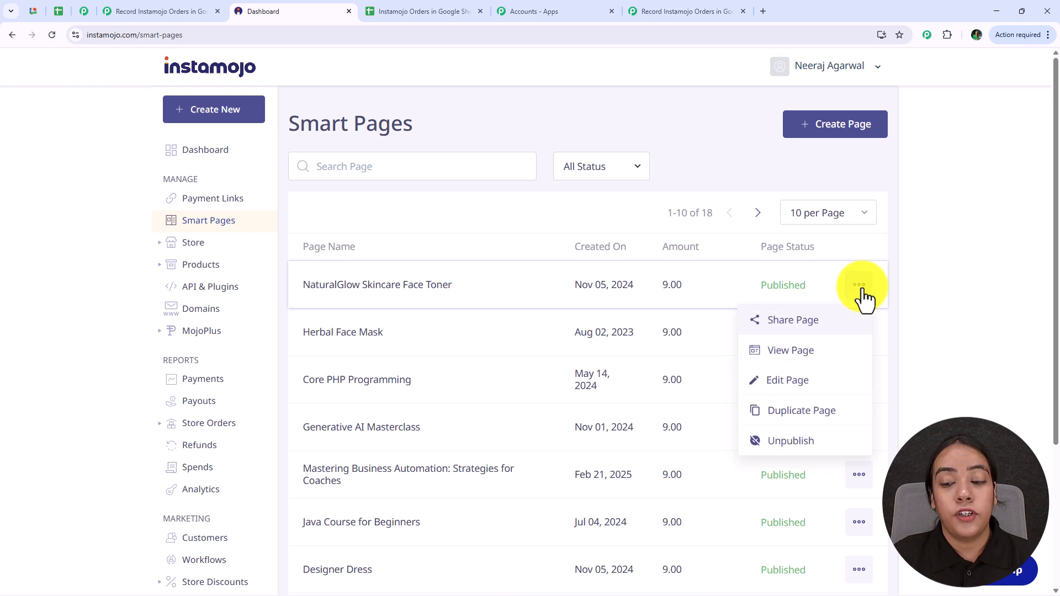
left_click(790, 382)
Step: Replace the webhook URL in the smart page's Add Webhook setting with the copied Pabbly Connect URL
scroll(498, 237, "down", 5)
scroll(498, 234, "down", 15)
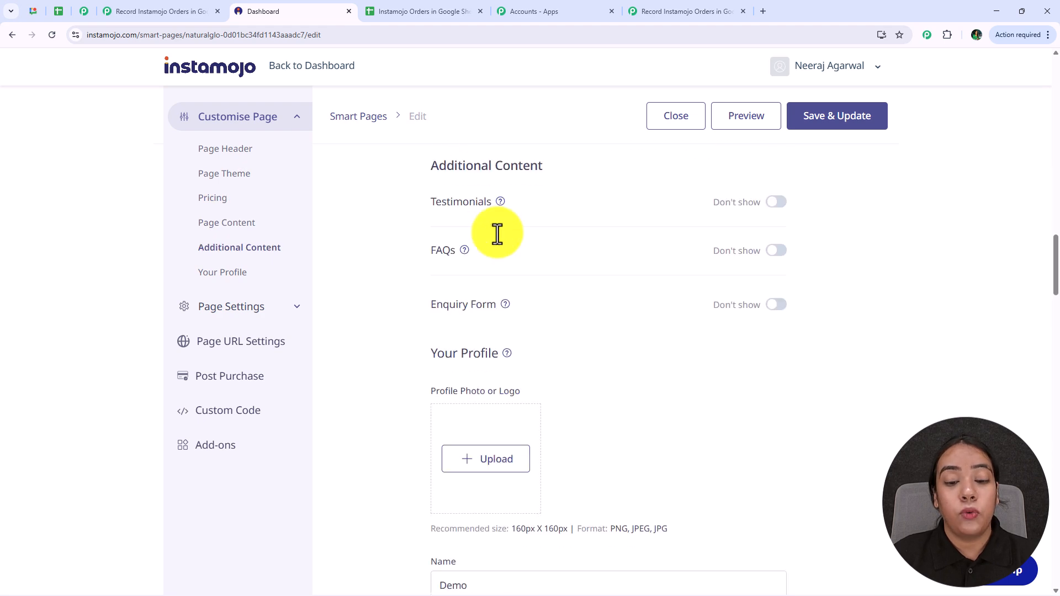
scroll(497, 234, "down", 15)
left_click_drag(440, 291, 794, 294)
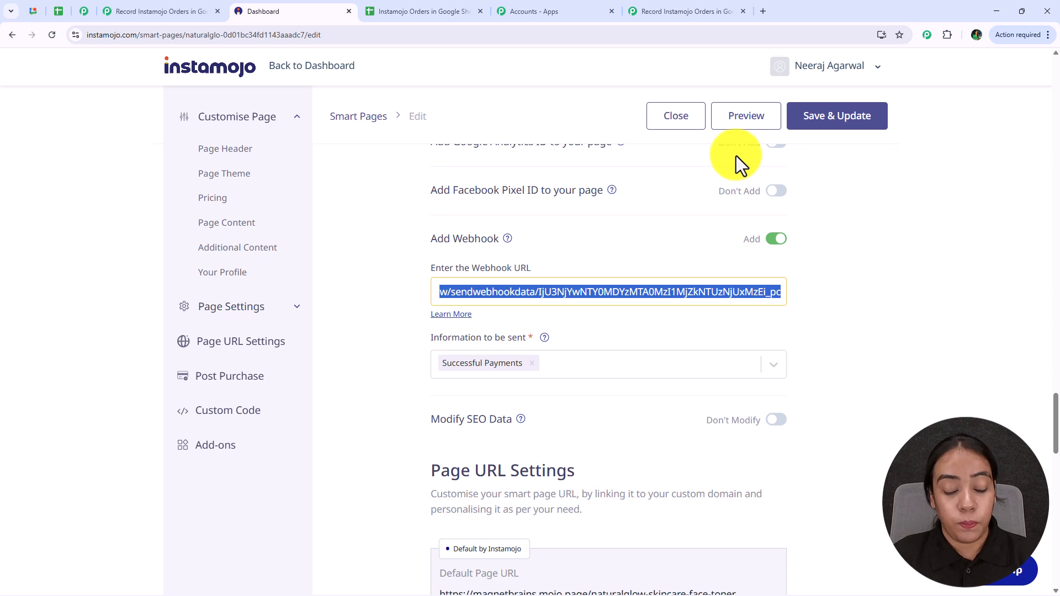
key("ctrl+v")
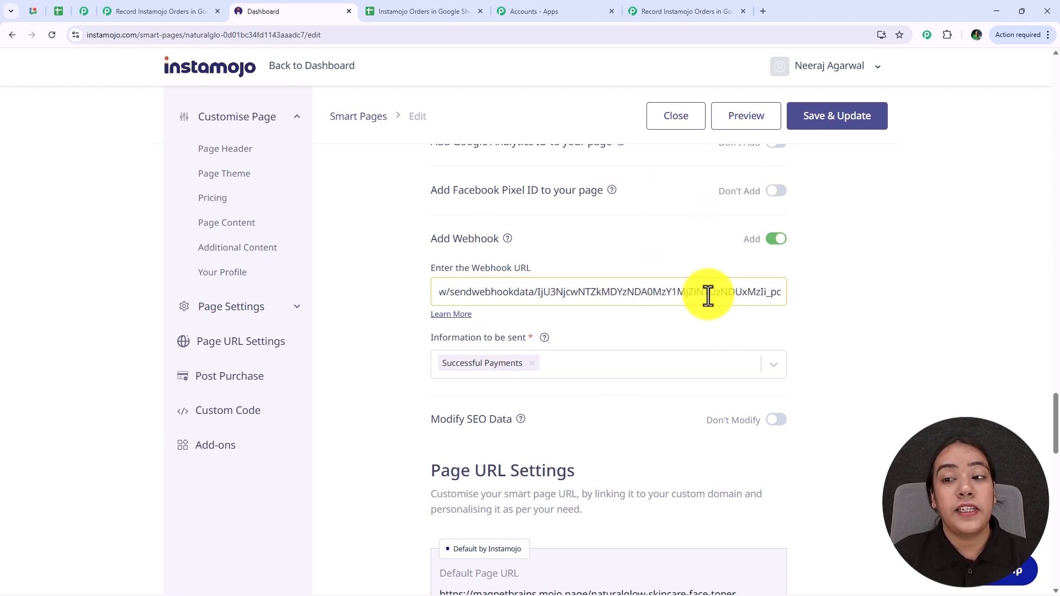
Step: Save and update the smart page, copy the NaturalGlow Skincare Face Toner page's share link, and load it in a new browser tab
left_click(823, 126)
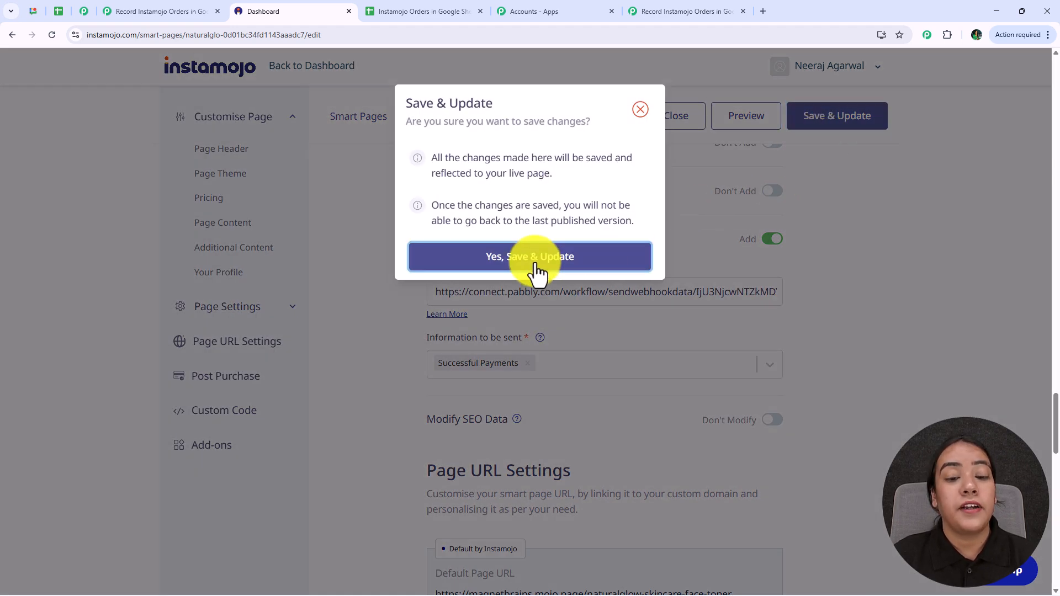
left_click(536, 265)
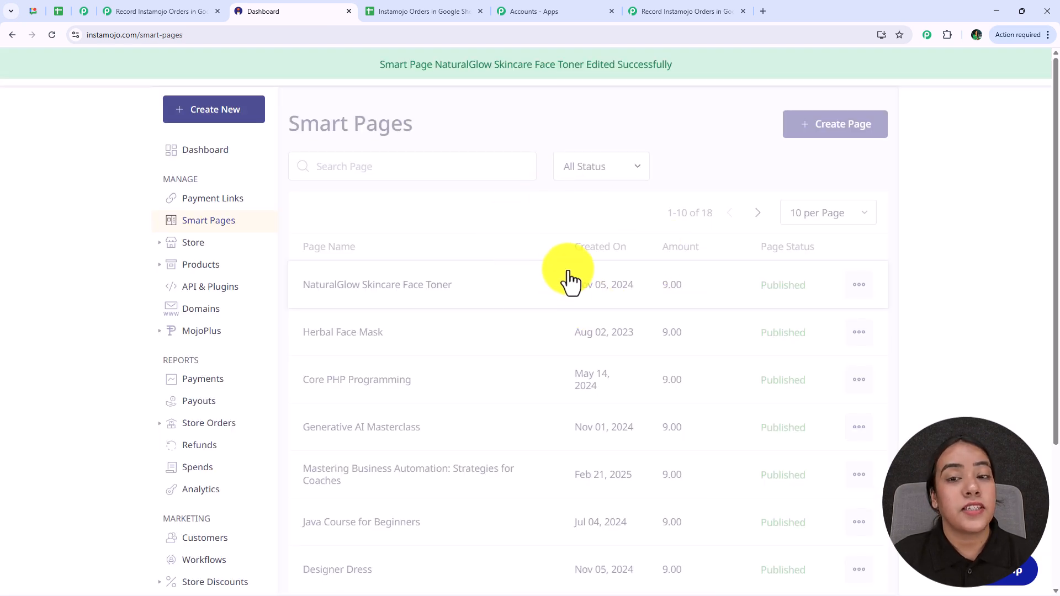
left_click(859, 285)
left_click(799, 324)
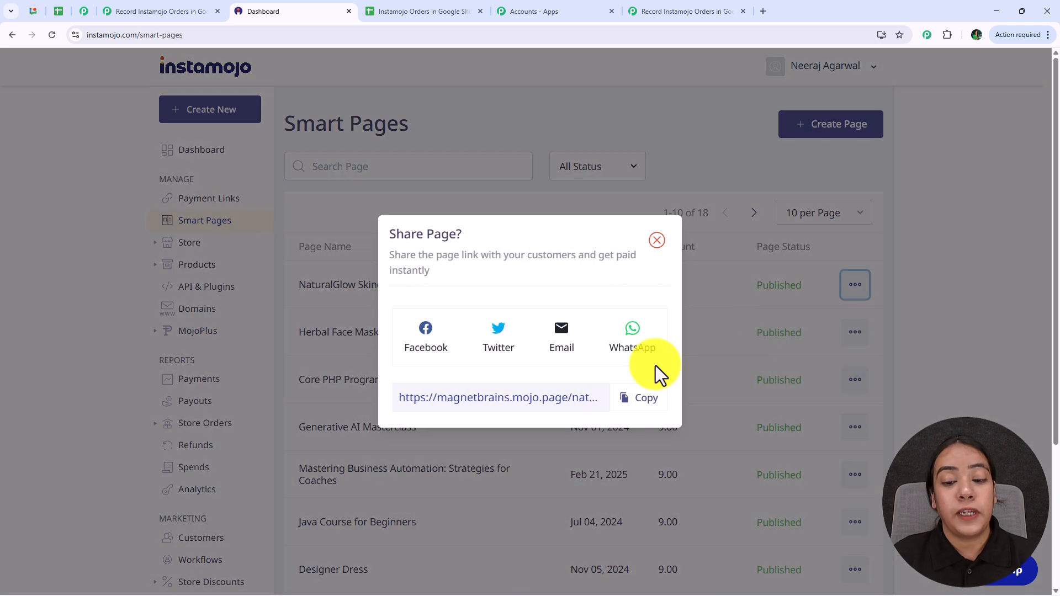
left_click(643, 399)
left_click(762, 11)
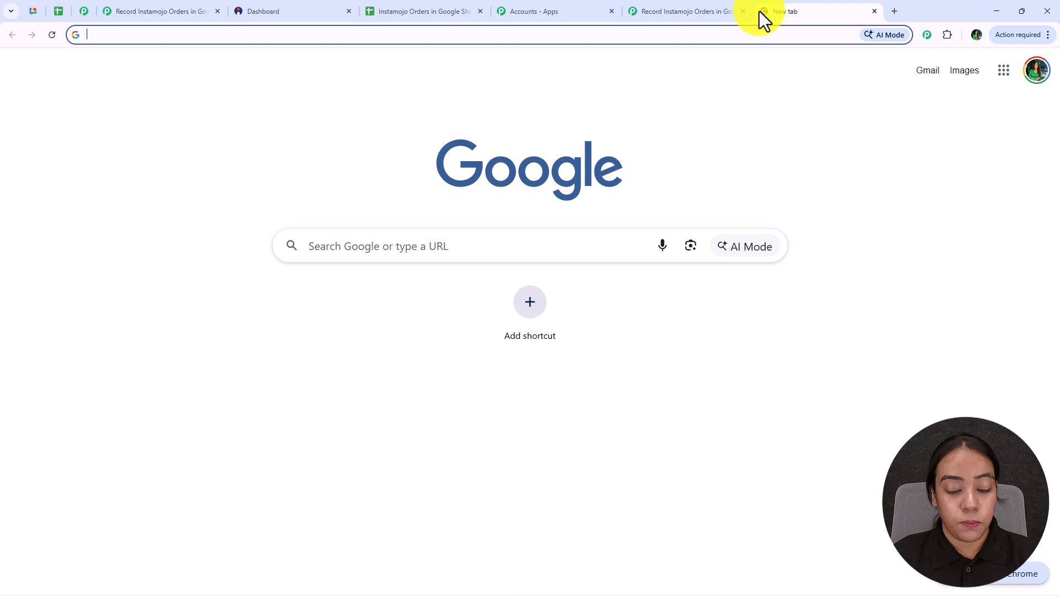
key("ctrl+v")
key("Return")
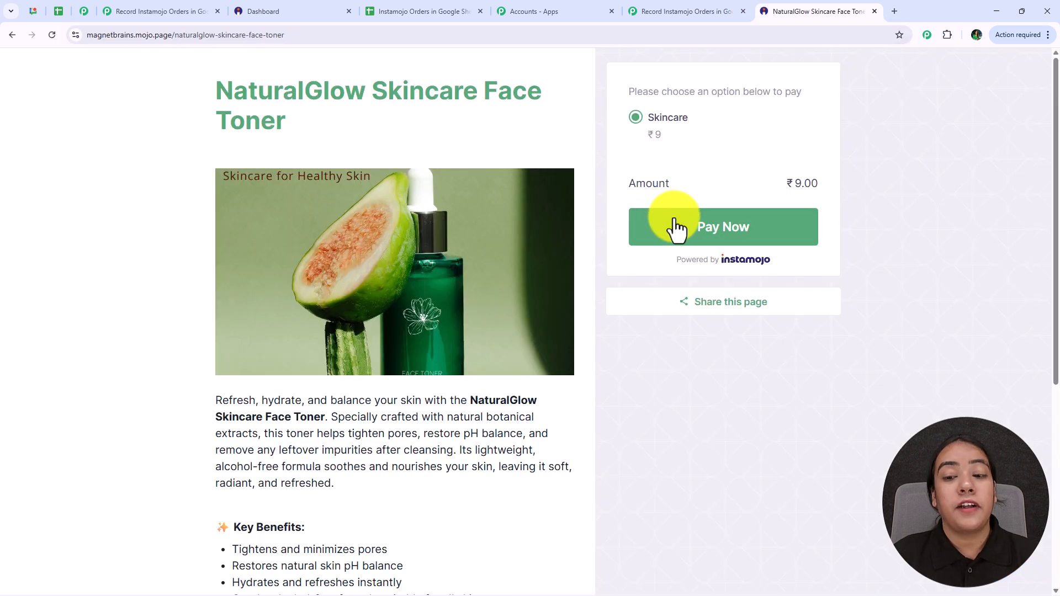
Step: Start paying for the Skincare item, fill in the customer information with the saved test profile, and continue to the delivery information
left_click(682, 231)
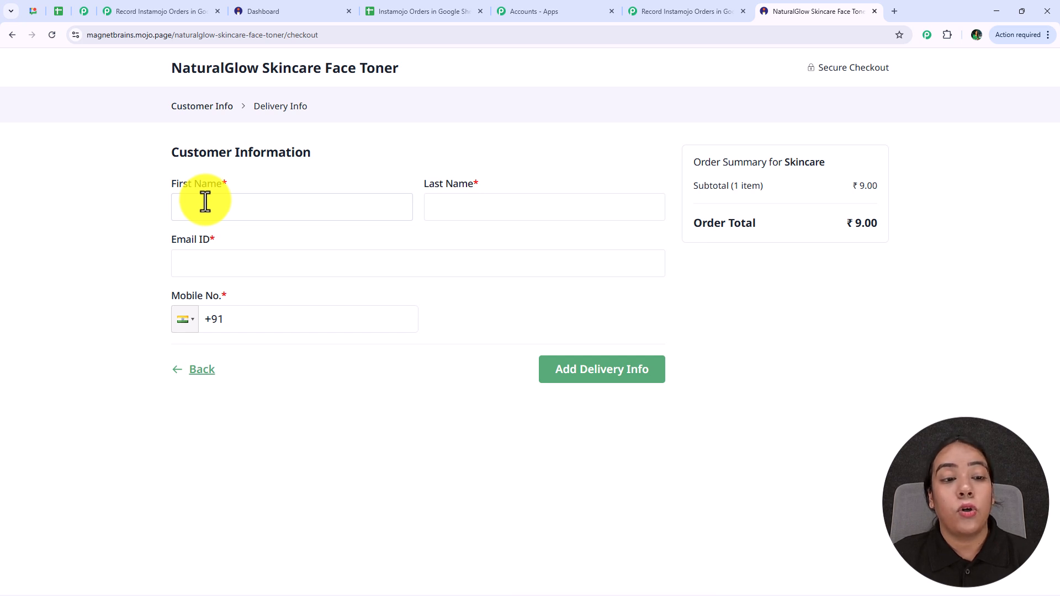
left_click(241, 203)
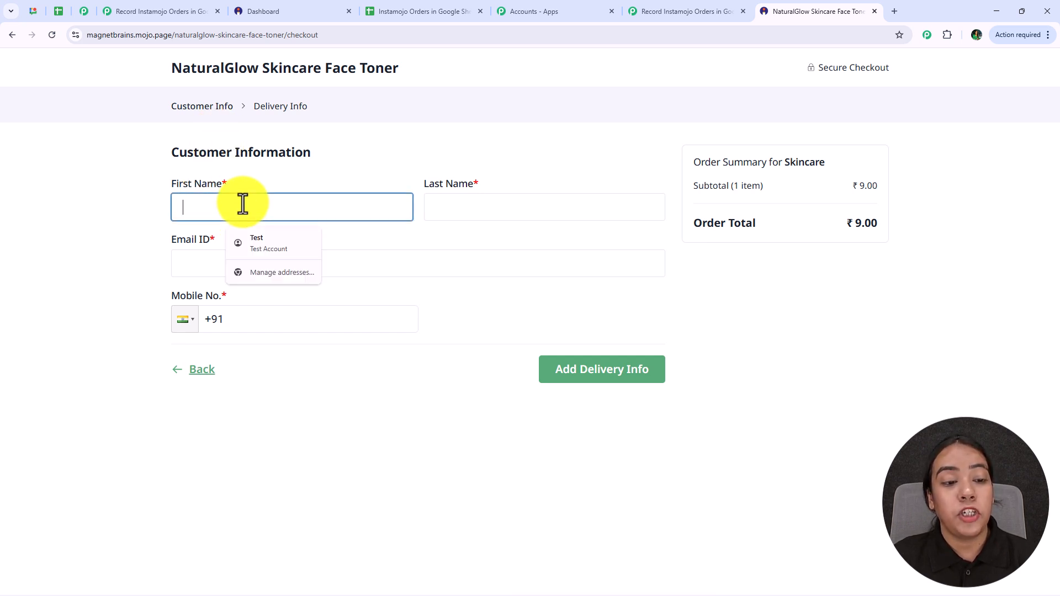
left_click(257, 245)
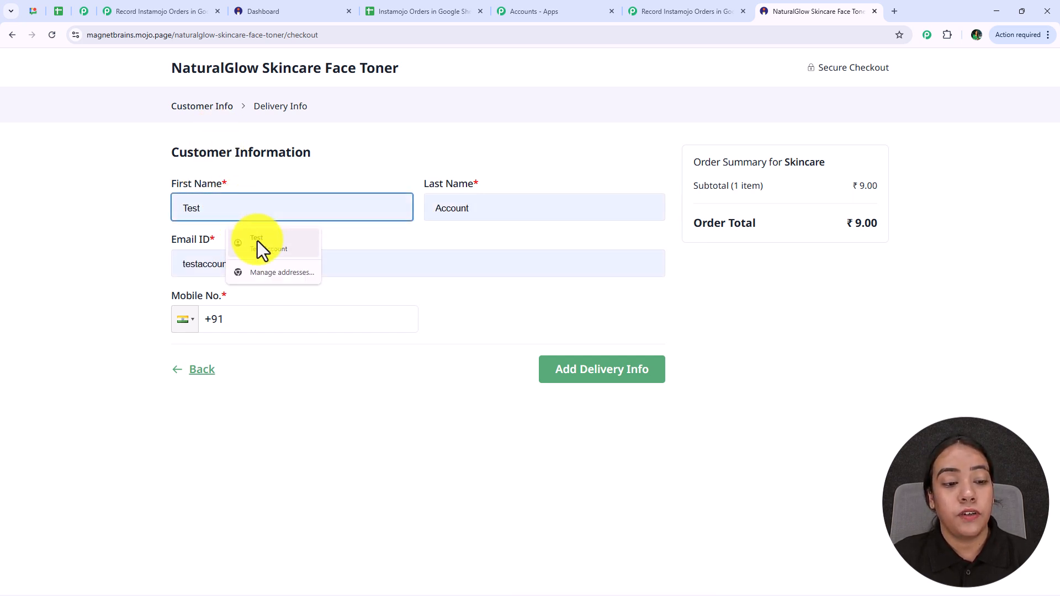
left_click(563, 371)
Step: Fill in the shipping address from the saved address and proceed to payment with the Scan & Pay method
left_click(237, 218)
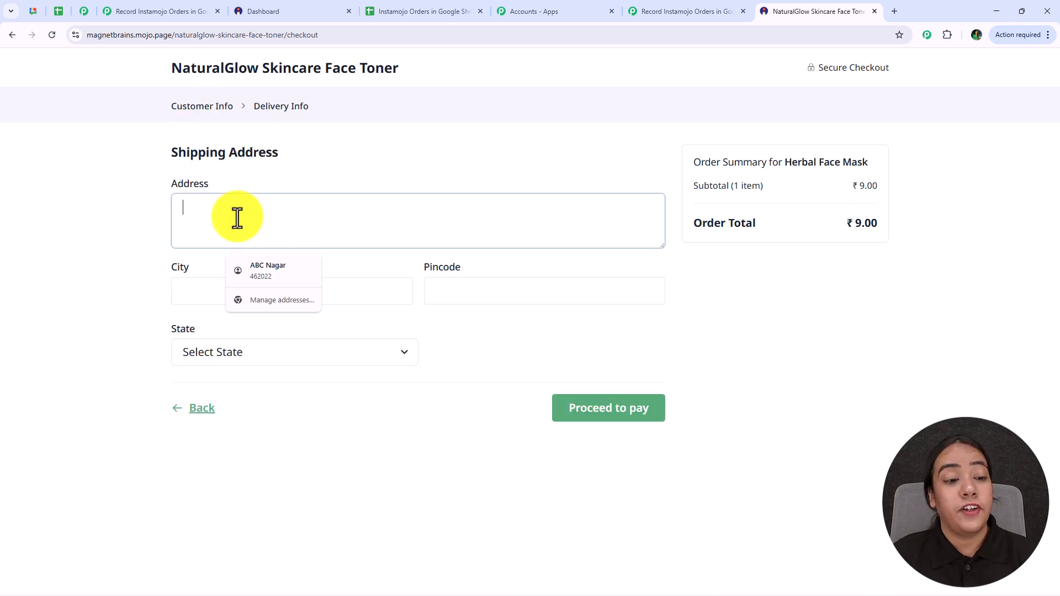
left_click(238, 286)
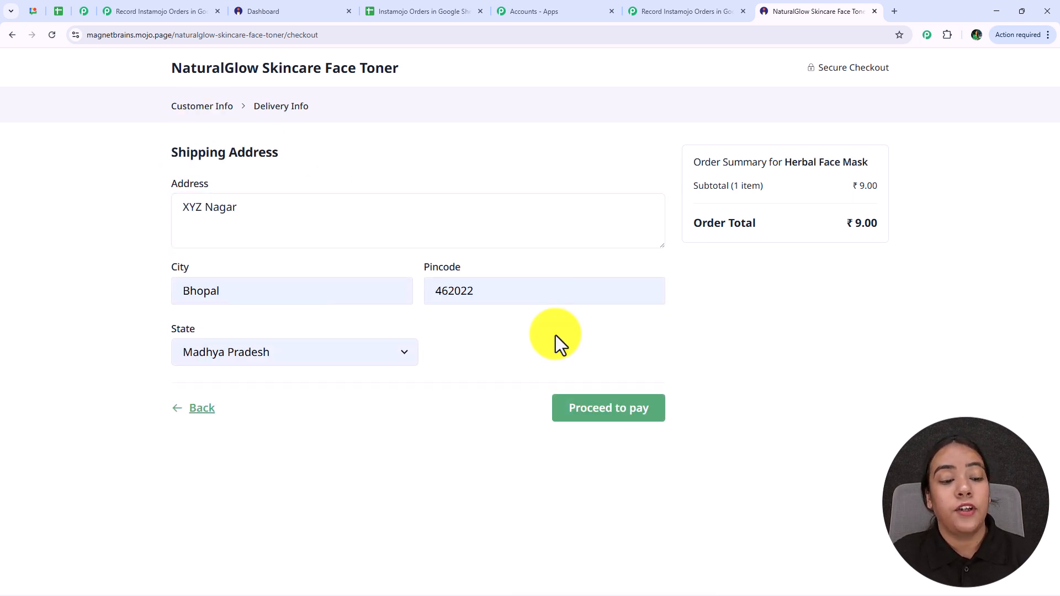
left_click(592, 413)
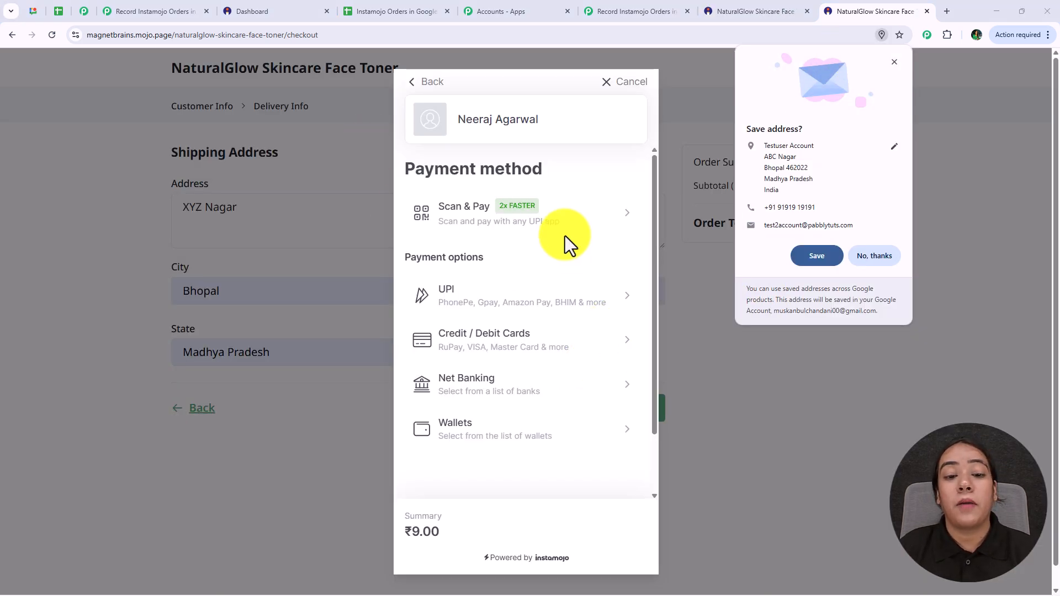
left_click(550, 218)
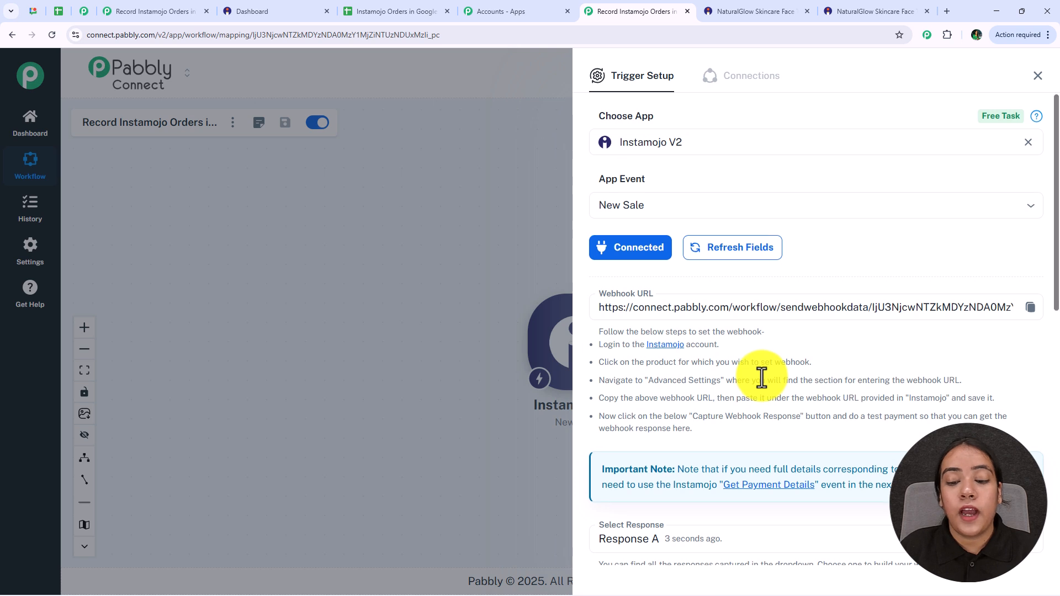
Step: Review the captured Instamojo response in the Pabbly Connect trigger, including its payment, product, shipping and buyer fields, and close the trigger setup
scroll(761, 385, "down", 4)
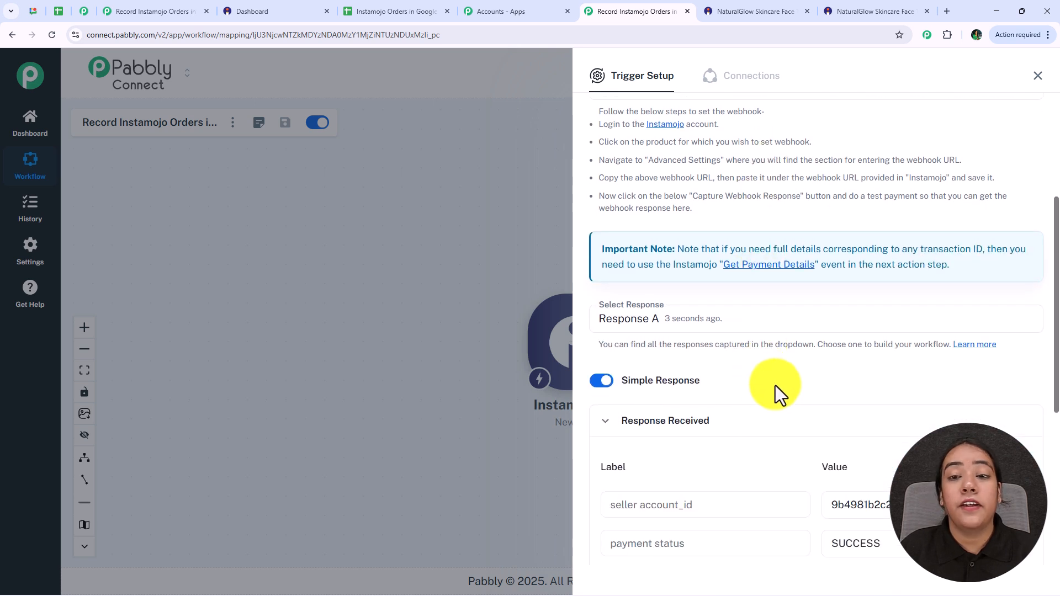
scroll(747, 303, "down", 3)
scroll(759, 308, "down", 2)
scroll(828, 367, "down", 3)
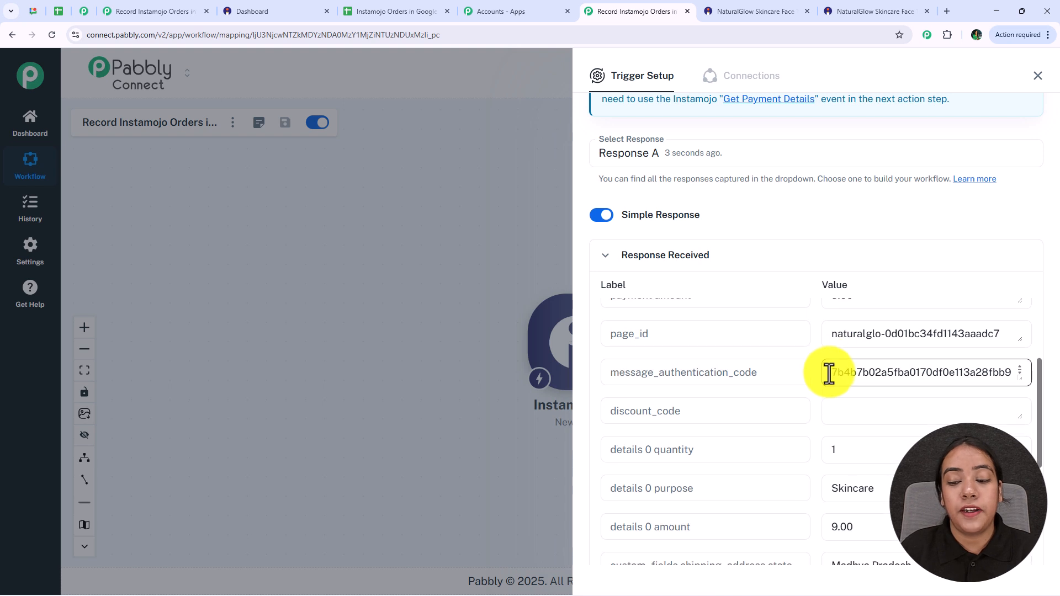
scroll(829, 374, "down", 5)
scroll(823, 362, "down", 1)
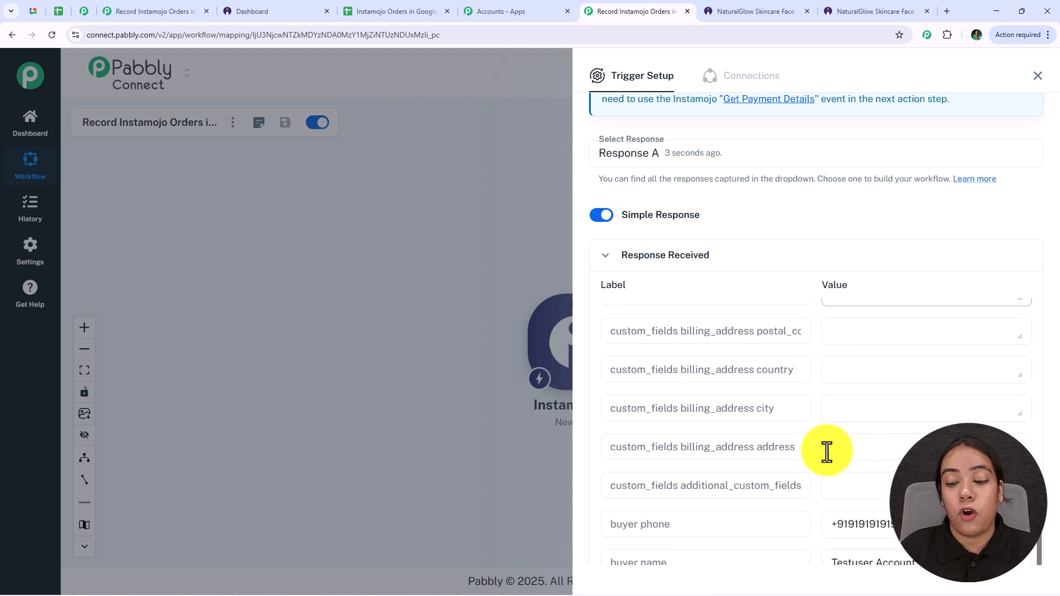
scroll(827, 450, "down", 3)
left_click(435, 332)
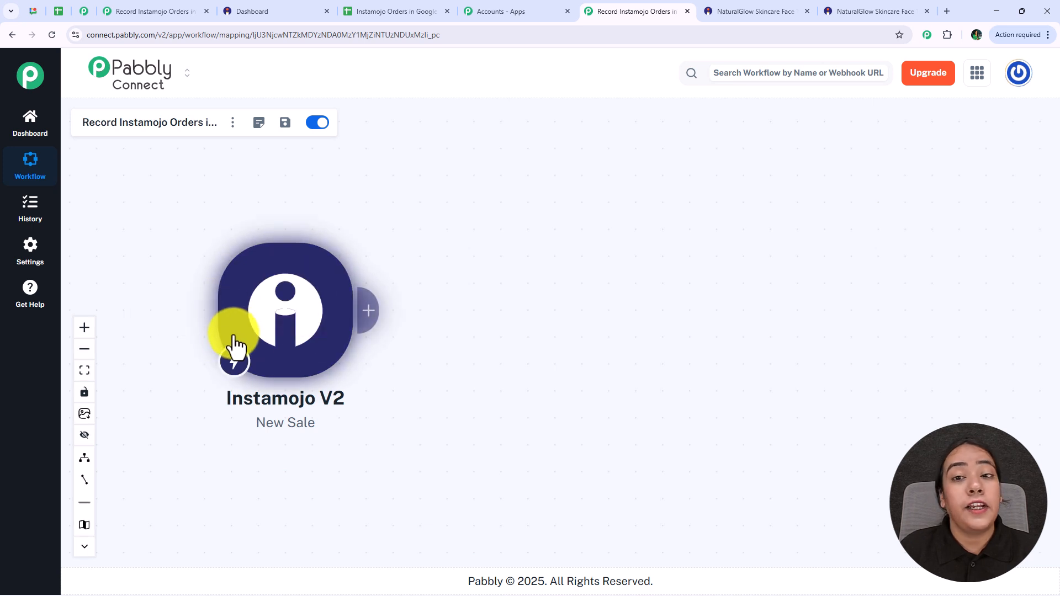
Step: Add a Google Sheets action after the Instamojo V2 trigger with the Add New Row event
left_click(368, 320)
type("SHEET")
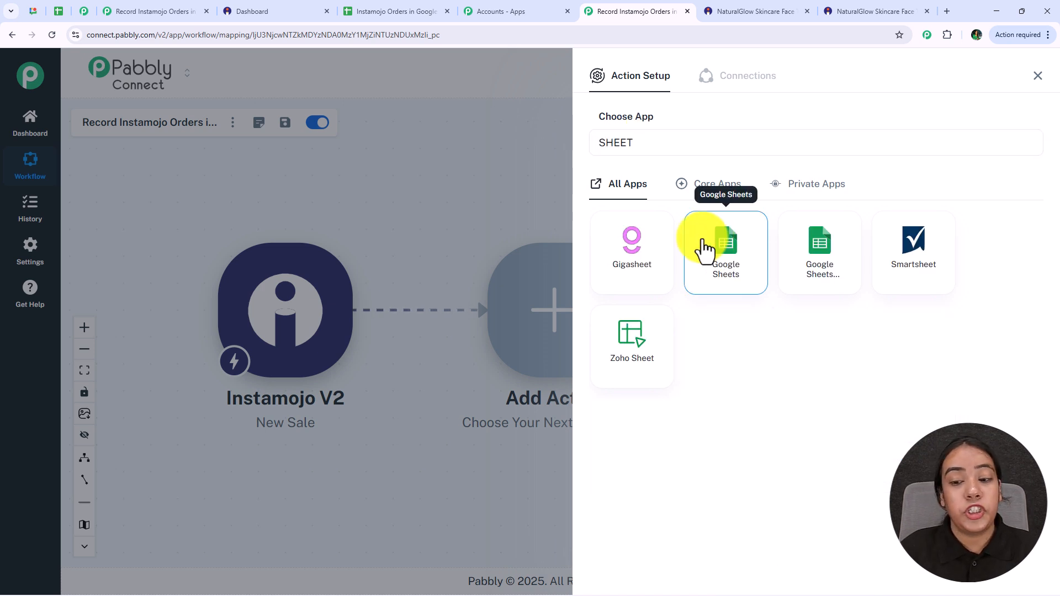
left_click(703, 244)
left_click(696, 208)
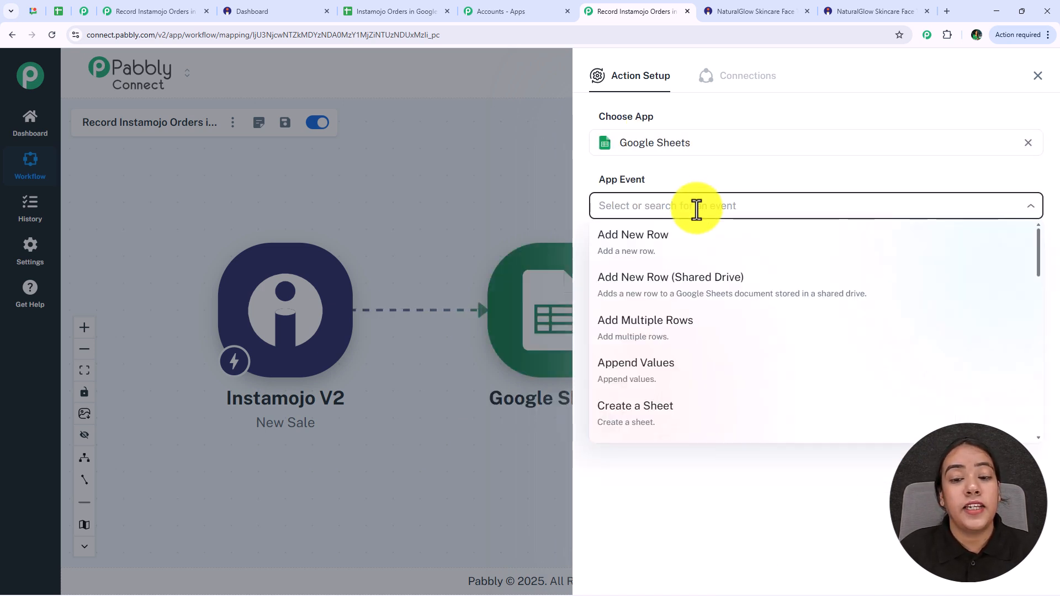
left_click(697, 243)
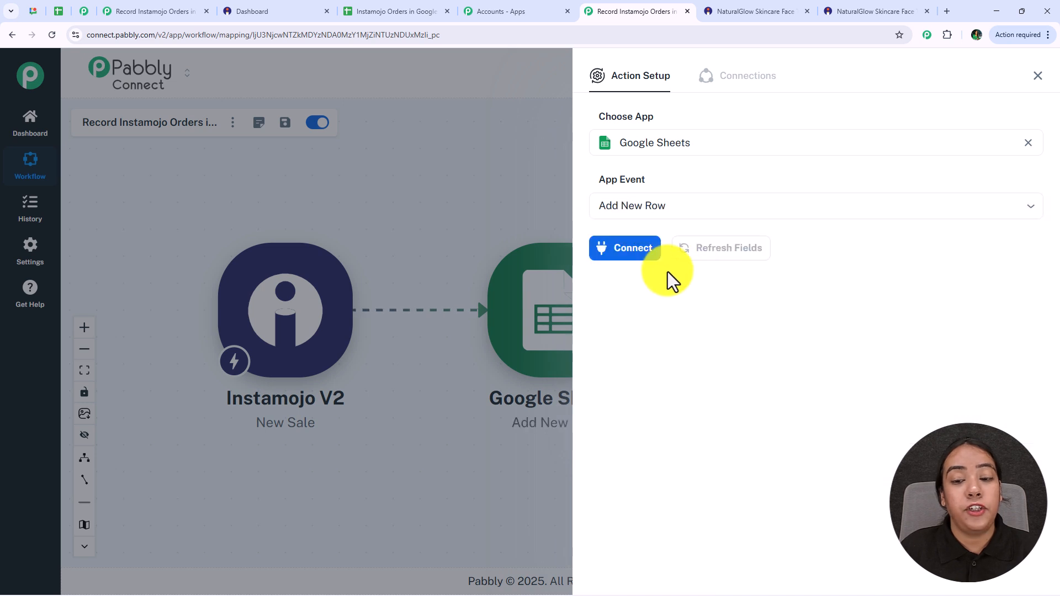
Step: Create a new Google Sheets connection by signing in with the Google account and select the Instamojo Orders in Google Sheets spreadsheet
left_click(633, 248)
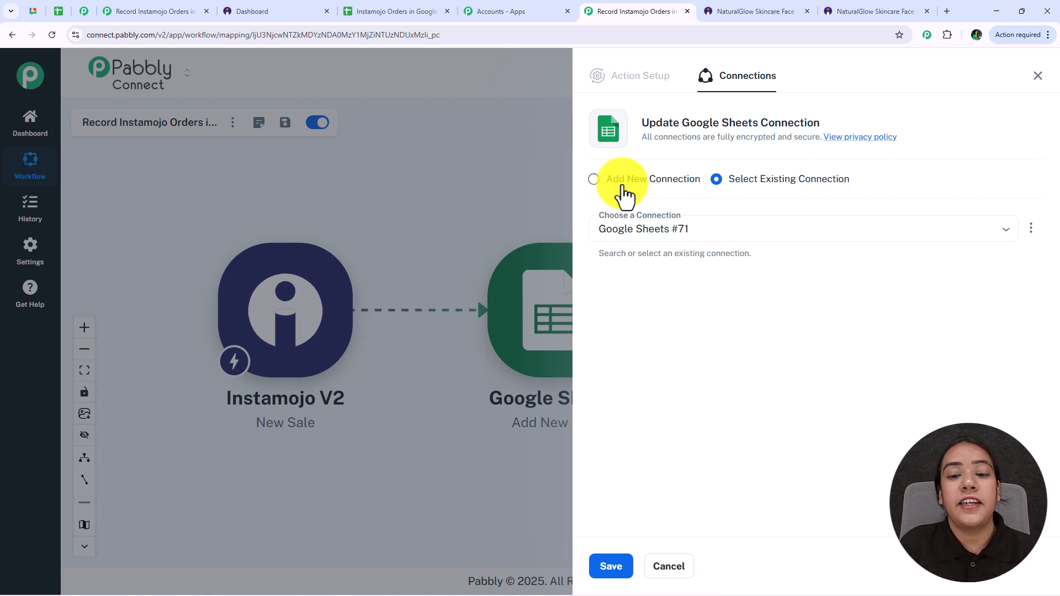
left_click(594, 181)
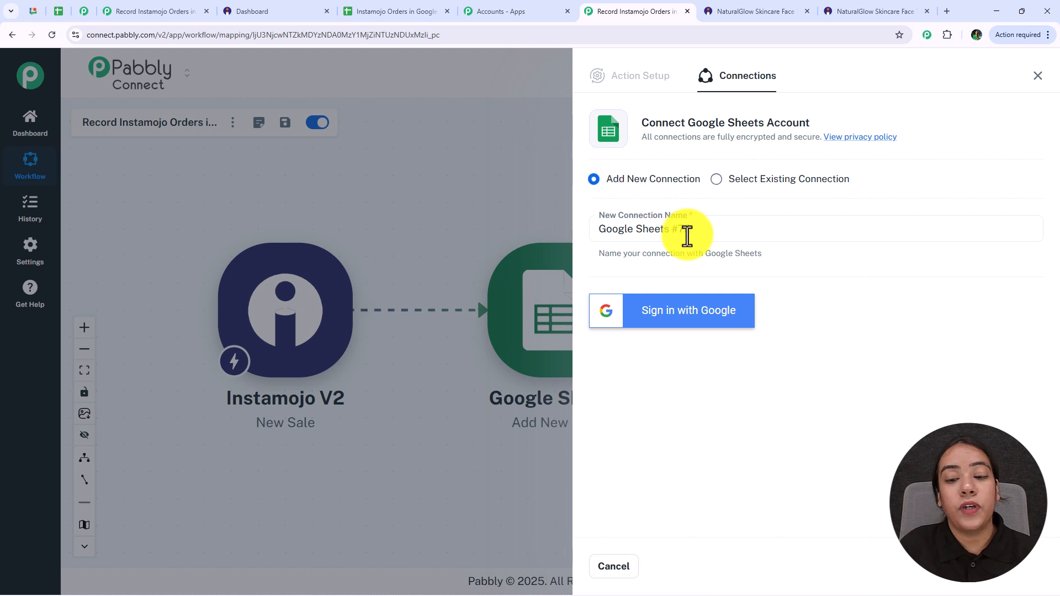
left_click(719, 313)
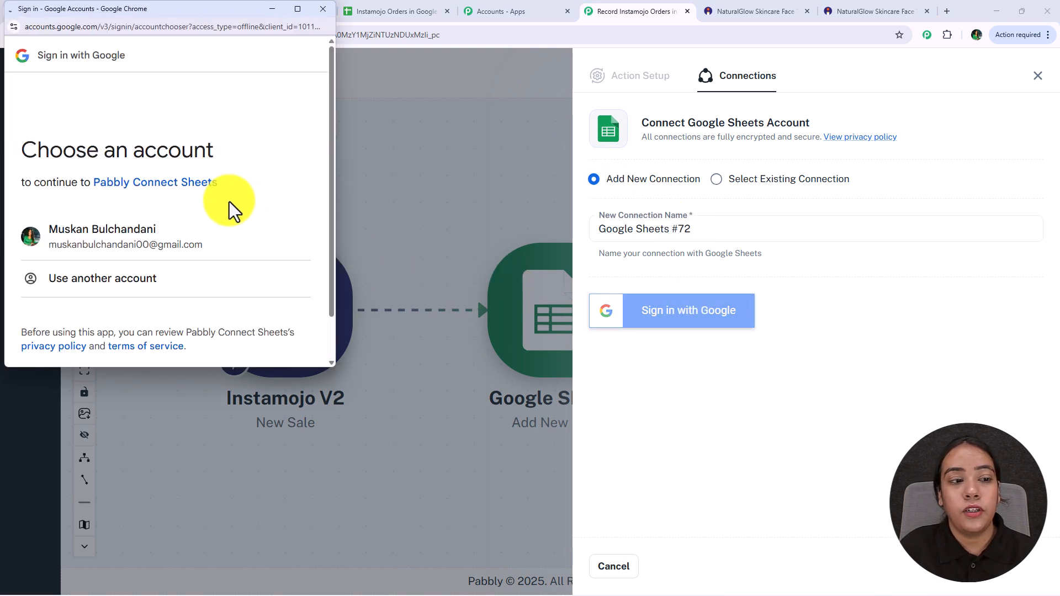
left_click(230, 235)
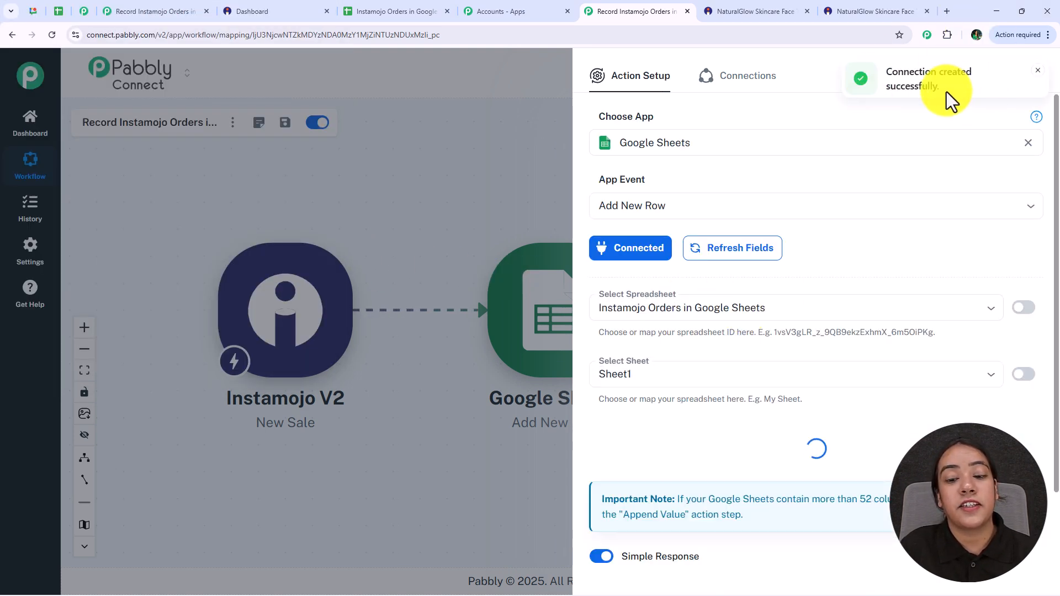
left_click(835, 307)
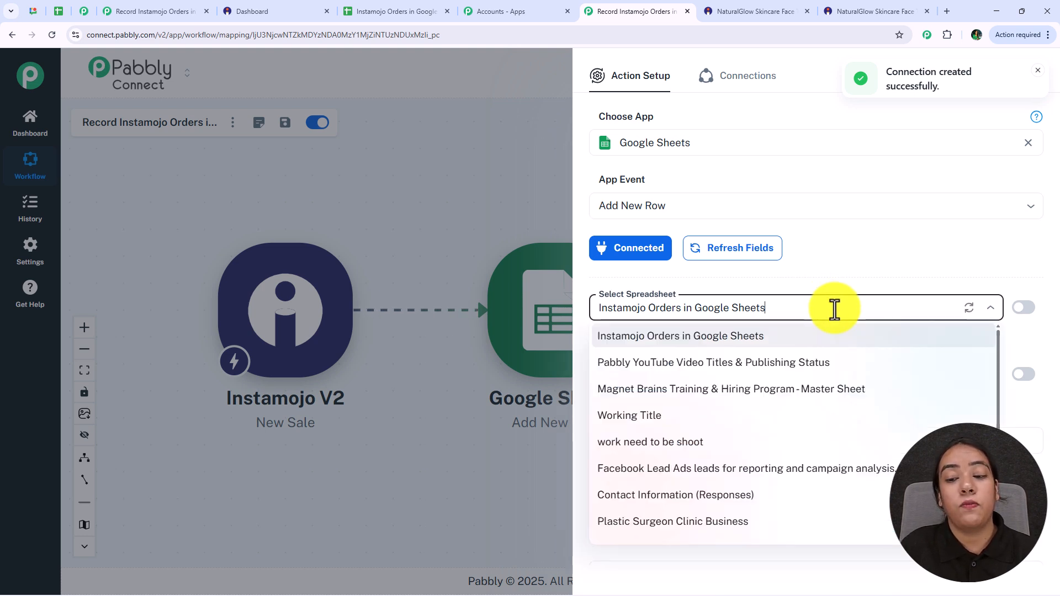
left_click(817, 336)
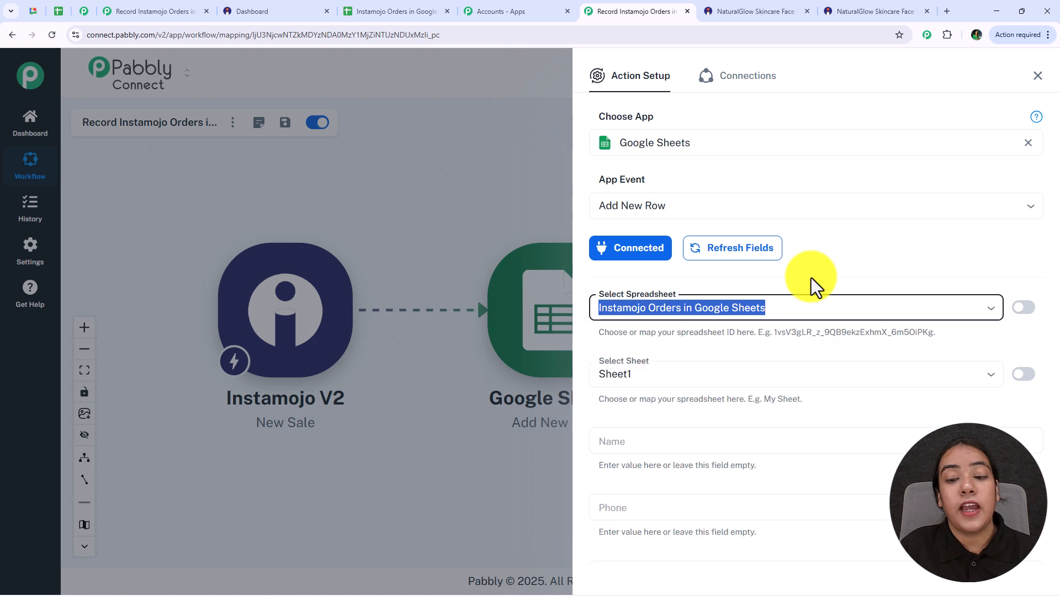
Step: Map the Name column to the buyer name from the Instamojo V2 New Sale data
scroll(811, 278, "down", 4)
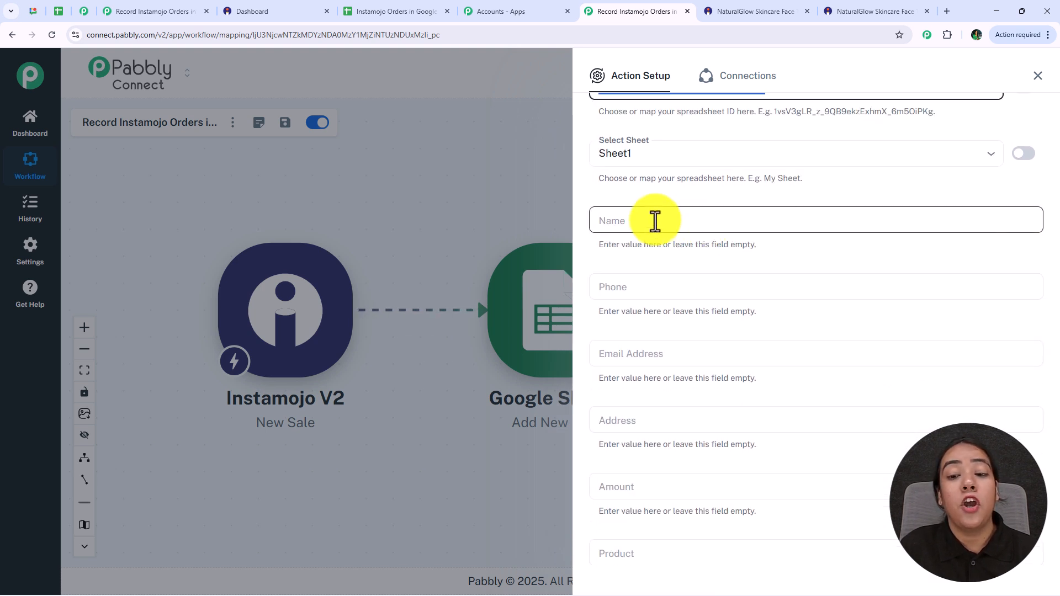
scroll(622, 232, "down", 2)
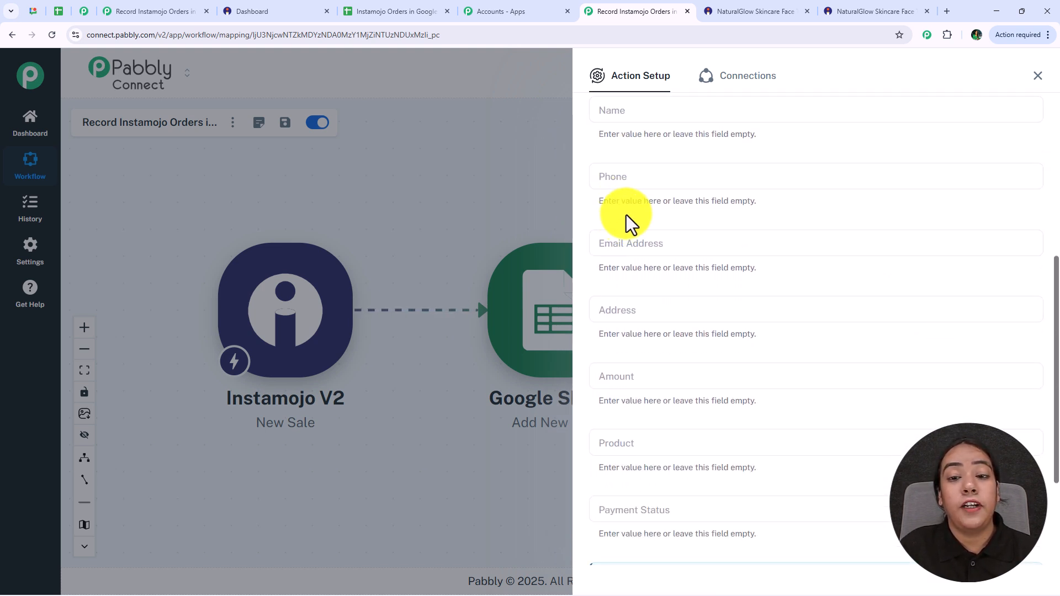
scroll(674, 313, "down", 2)
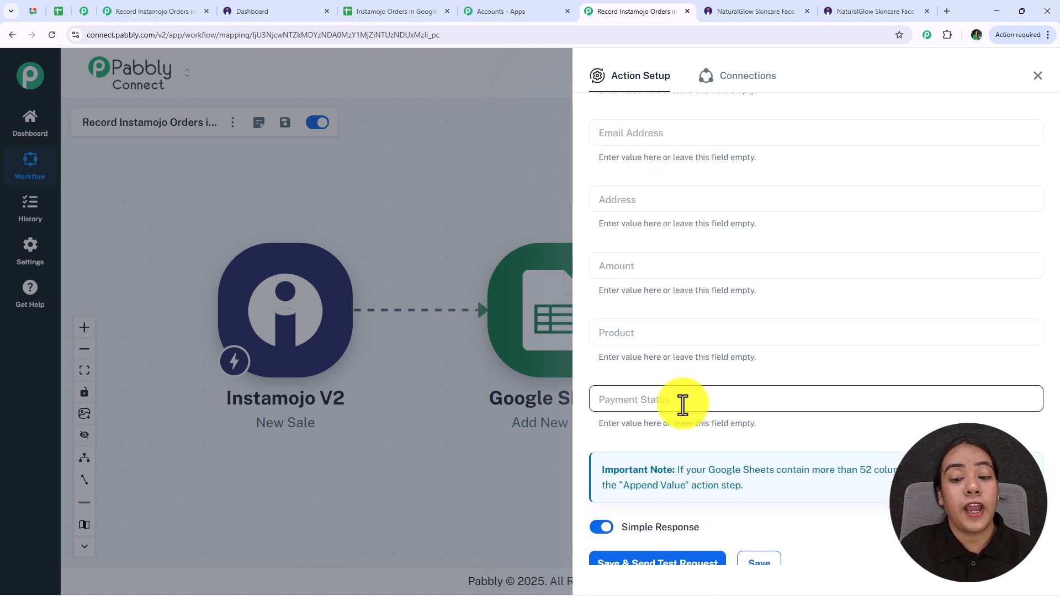
scroll(701, 338, "up", 3)
scroll(703, 335, "up", 2)
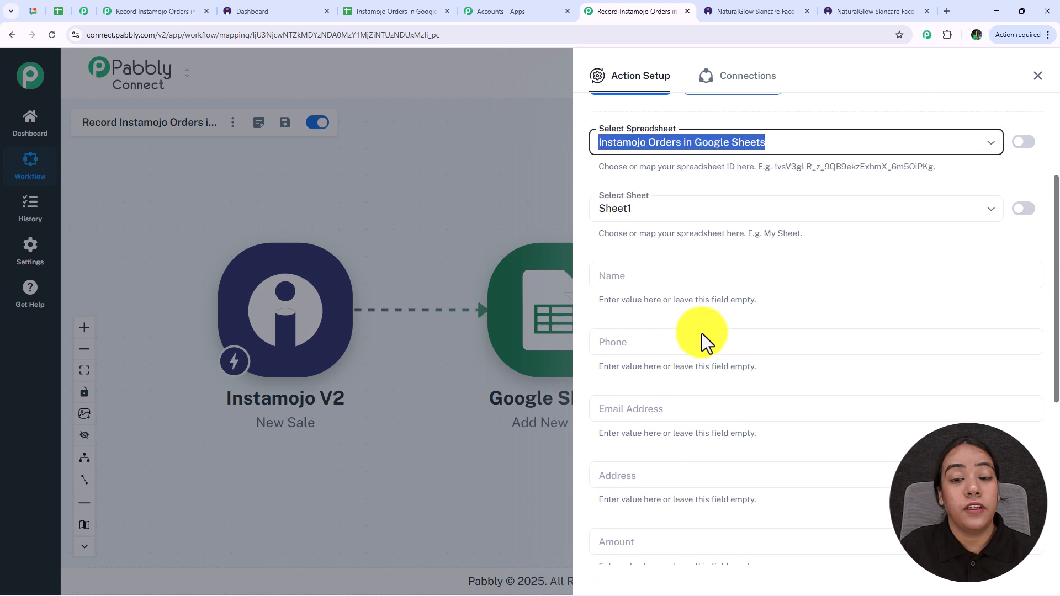
left_click(667, 274)
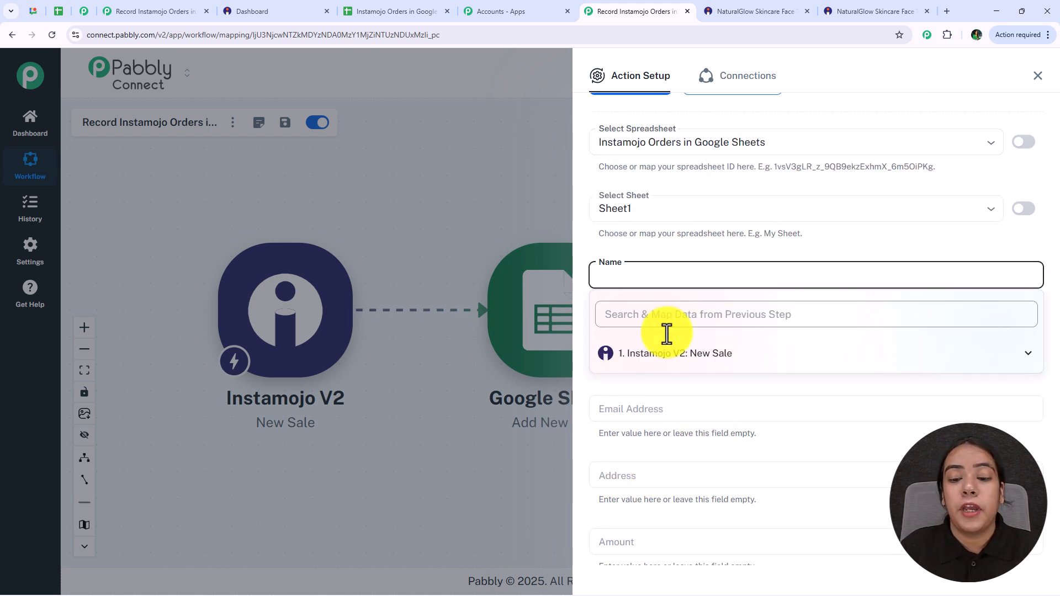
left_click(670, 366)
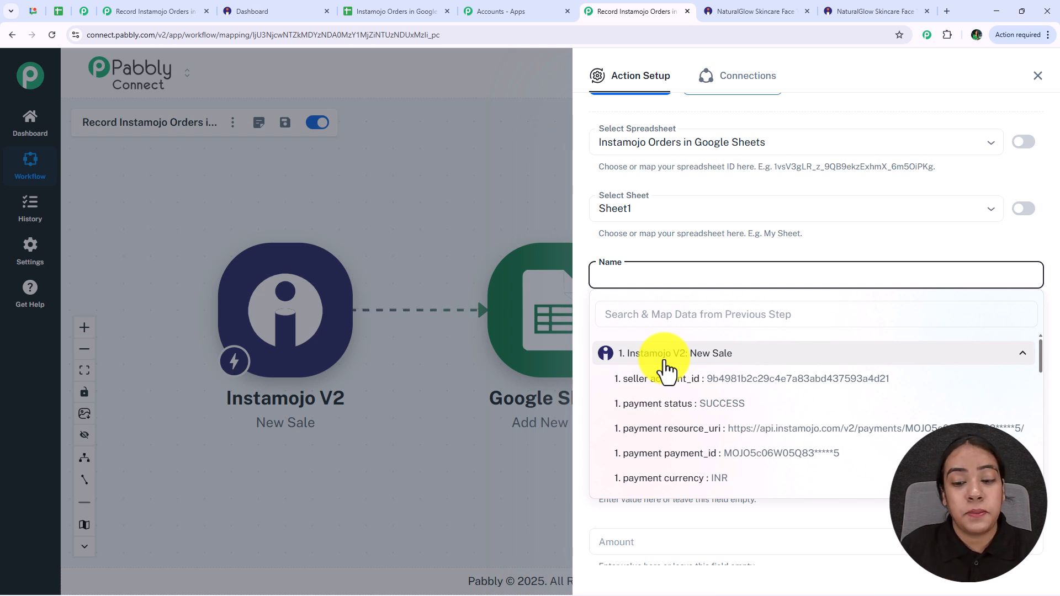
scroll(687, 373, "down", 10)
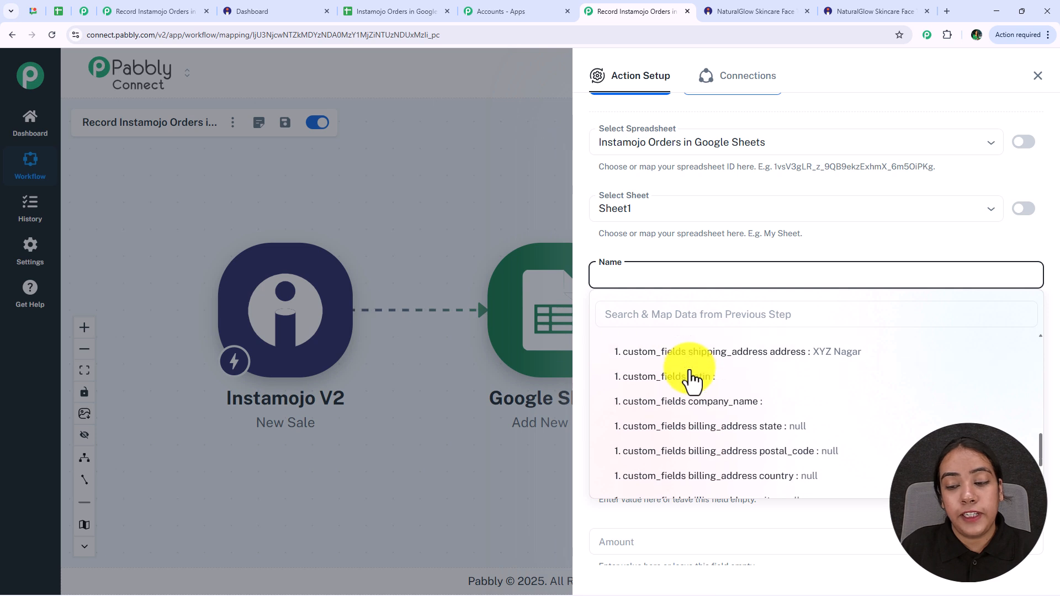
left_click(687, 377)
Step: Map the Phone and Email Address columns to the buyer phone and buyer email from the Instamojo V2 New Sale data
left_click(652, 340)
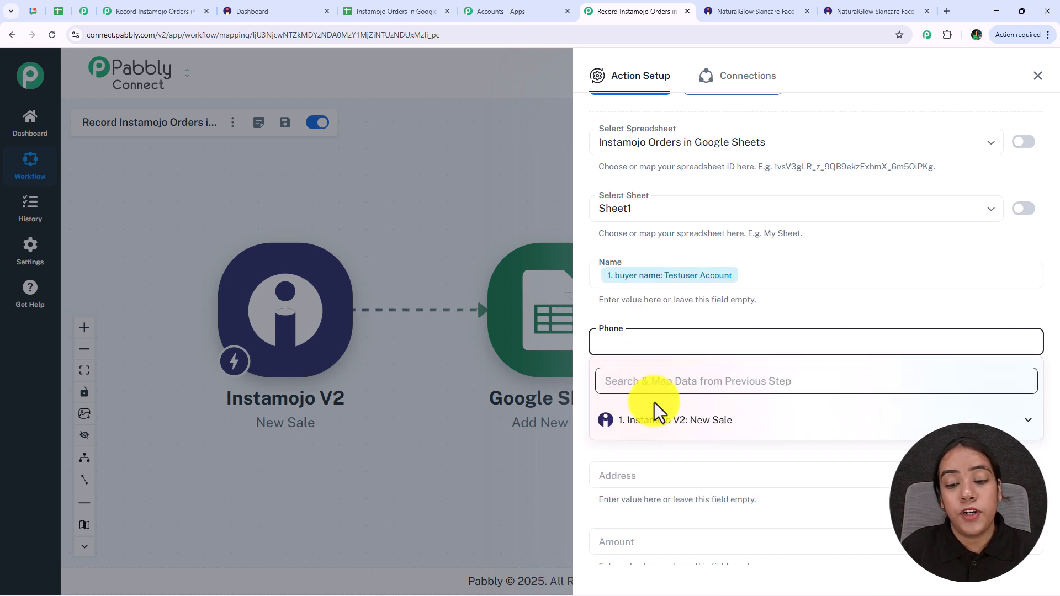
left_click(651, 241)
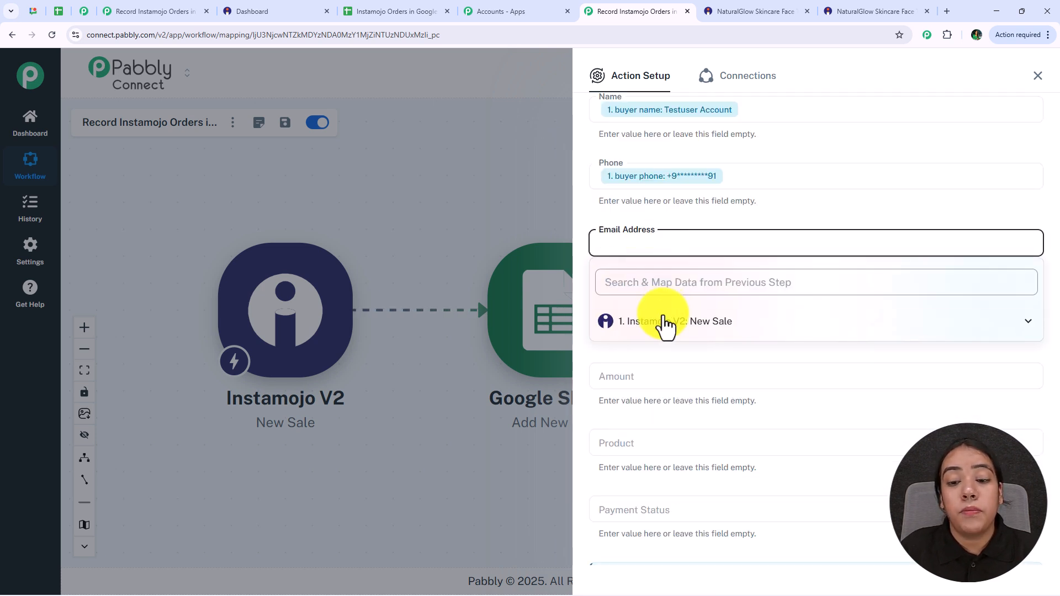
left_click(663, 322)
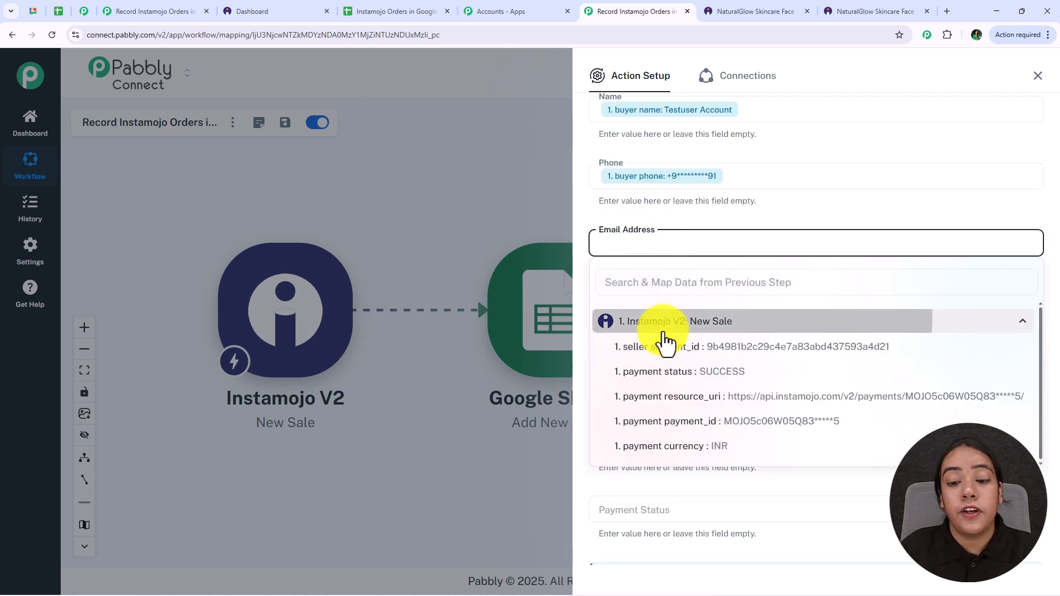
scroll(669, 375, "down", 2)
scroll(668, 375, "up", 2)
Step: Map the Address column to the shipping address, city, postal code, state and country fields, and the Amount column to the payment amount
scroll(669, 375, "down", 5)
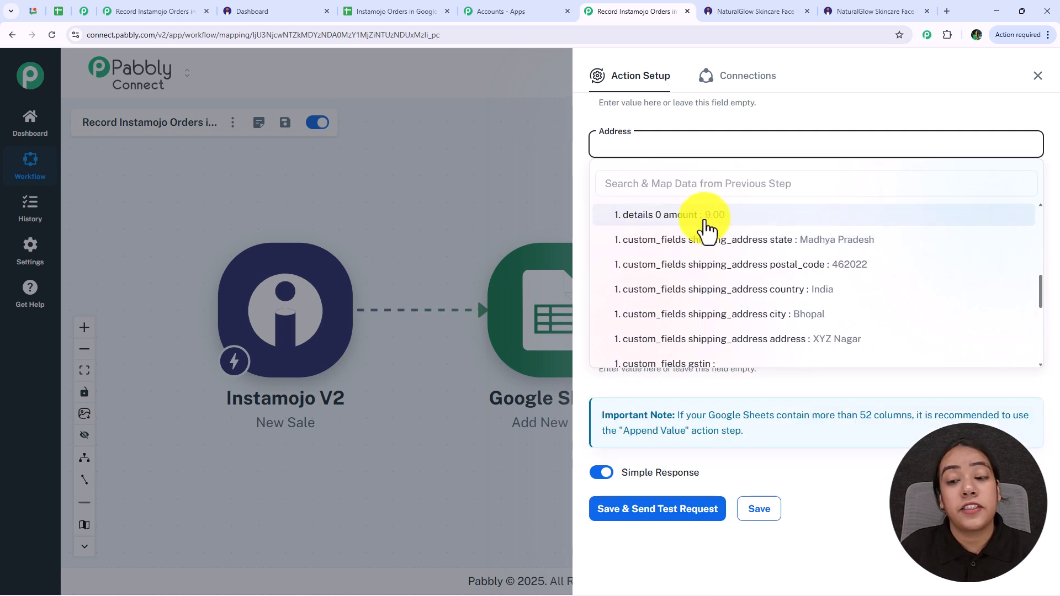
left_click(707, 337)
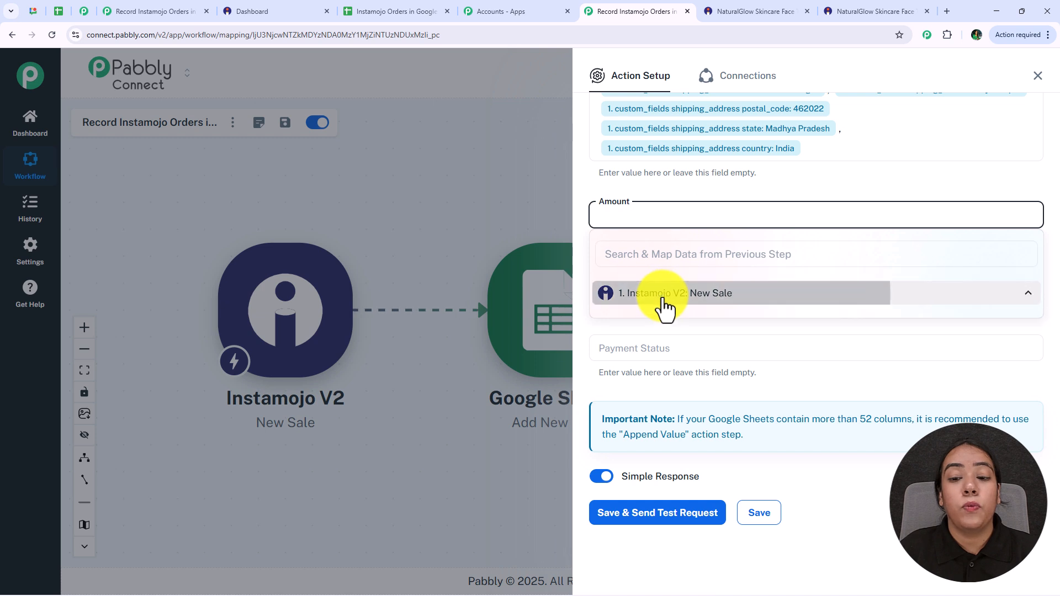
left_click(665, 295)
scroll(668, 387, "down", 4)
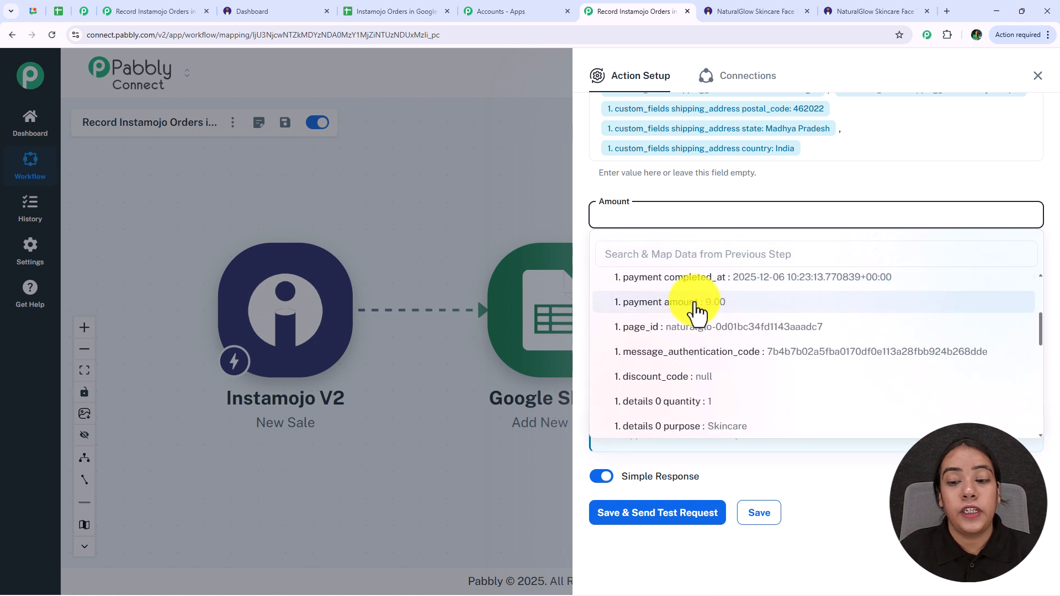
left_click(697, 314)
Step: Map the Product column to the details 0 purpose field from the Instamojo V2 New Sale data
left_click(665, 193)
left_click(685, 278)
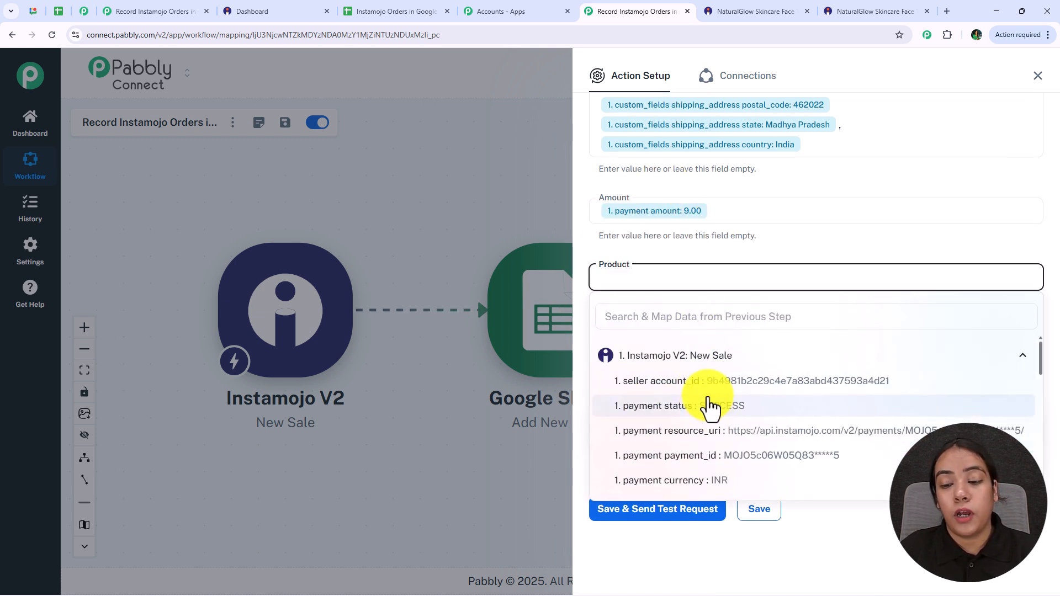
scroll(707, 394, "down", 2)
scroll(717, 387, "up", 1)
Step: Map the Payment Status column to the payment status from the Instamojo V2 data and review the mapped columns
left_click(651, 348)
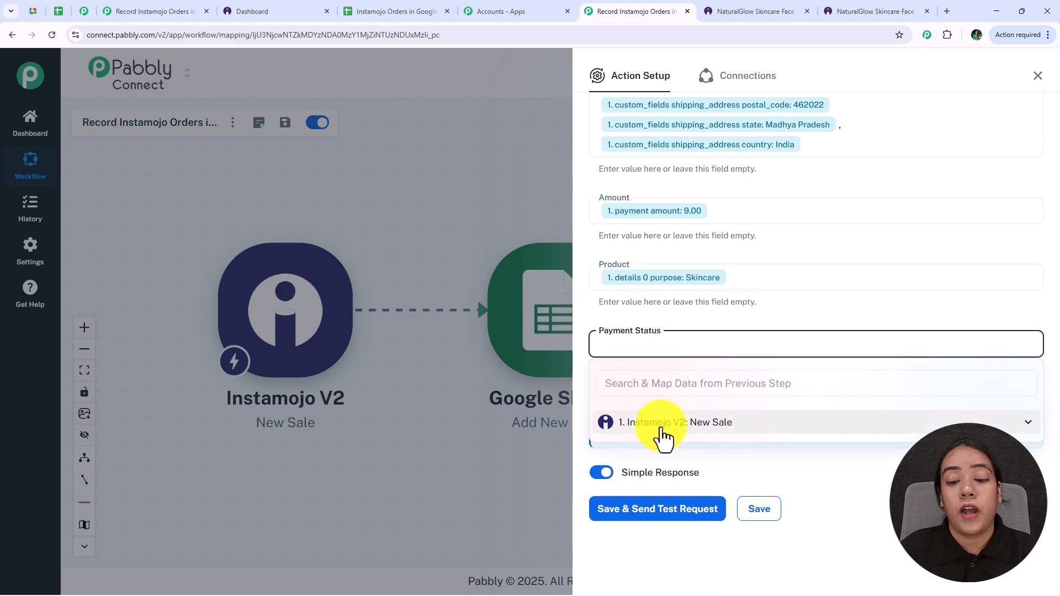
left_click(705, 422)
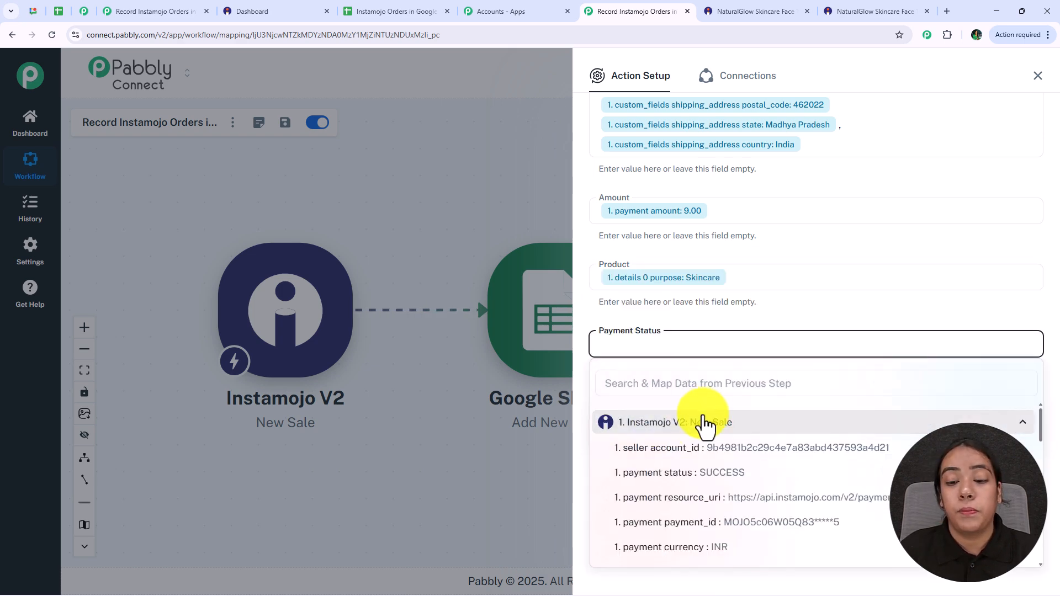
scroll(704, 432, "down", 4)
left_click(703, 421)
scroll(673, 319, "up", 3)
scroll(691, 286, "down", 3)
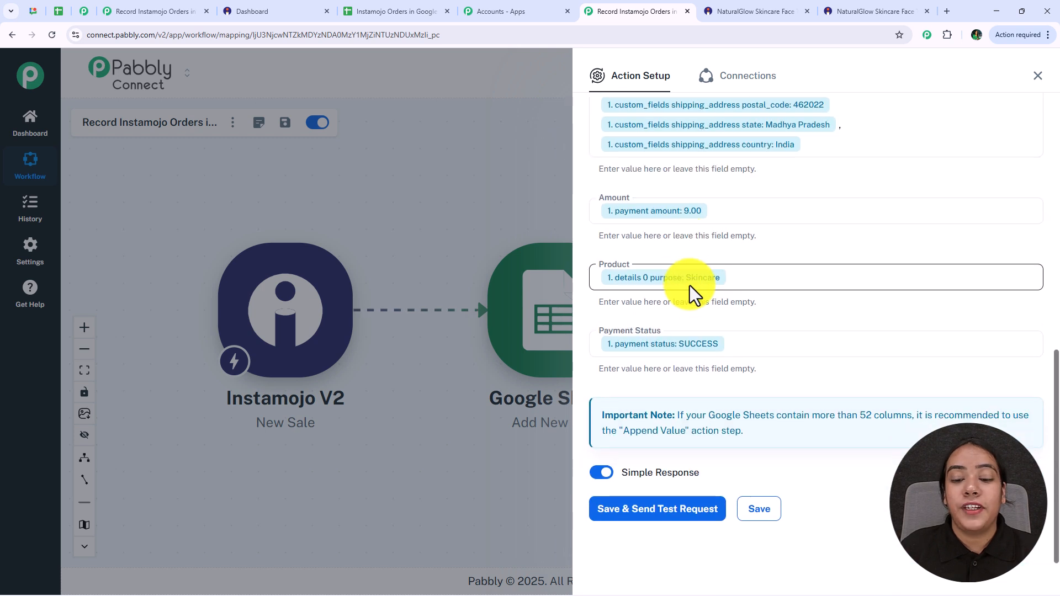
Step: Save the Google Sheets action, send a test request and check the response received
left_click(642, 515)
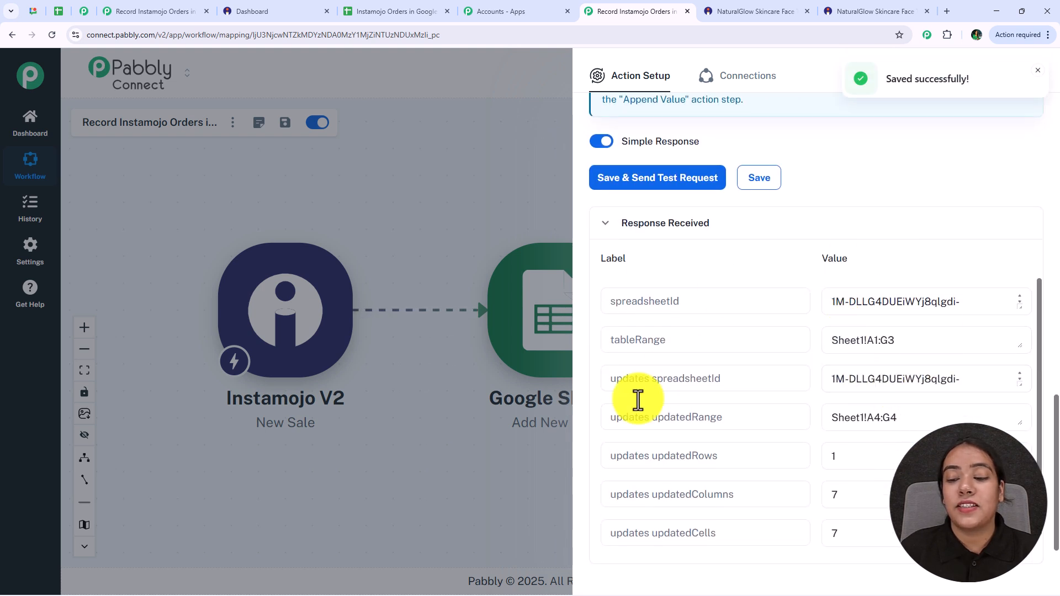
left_click(869, 339)
scroll(867, 336, "down", 1)
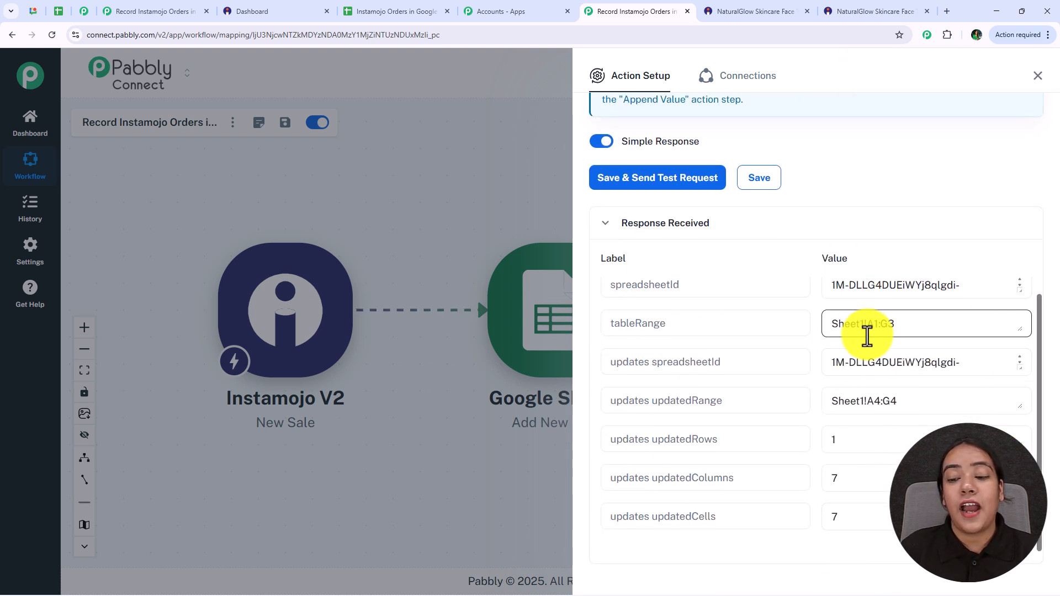
Step: Check the newly added order row across all columns of the Instamojo Orders in Google Sheets spreadsheet
left_click(433, 11)
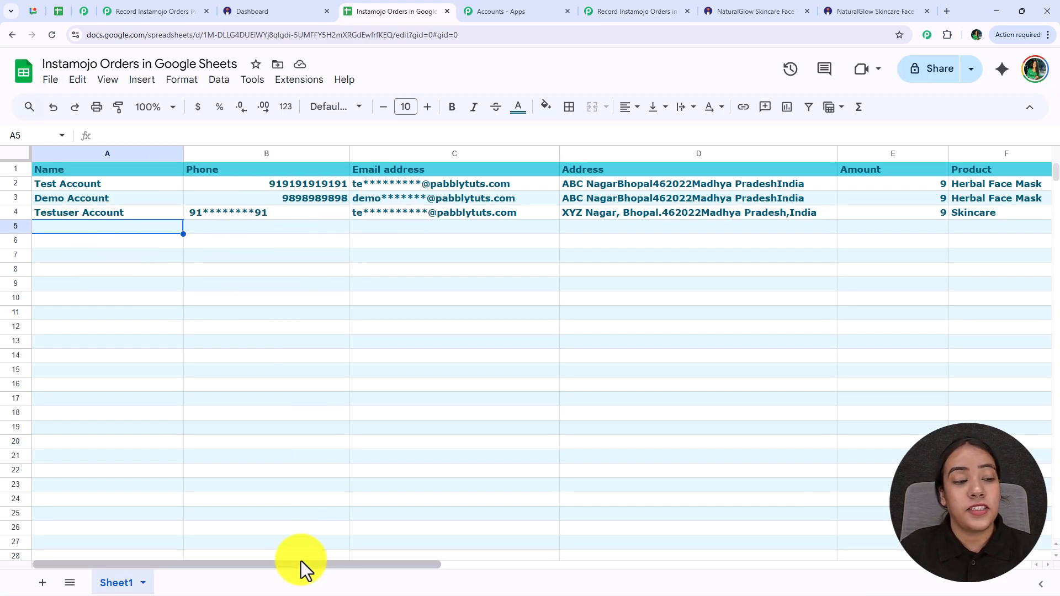
left_click_drag(303, 563, 475, 539)
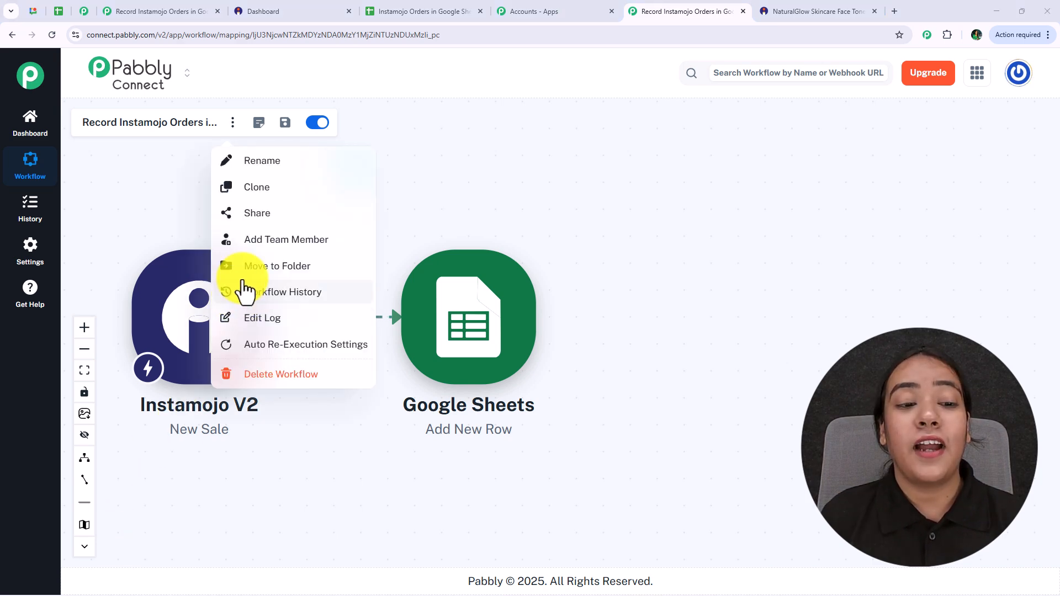
Step: Open the share link of the Instamojo orders workflow in Pabbly Connect
left_click(259, 220)
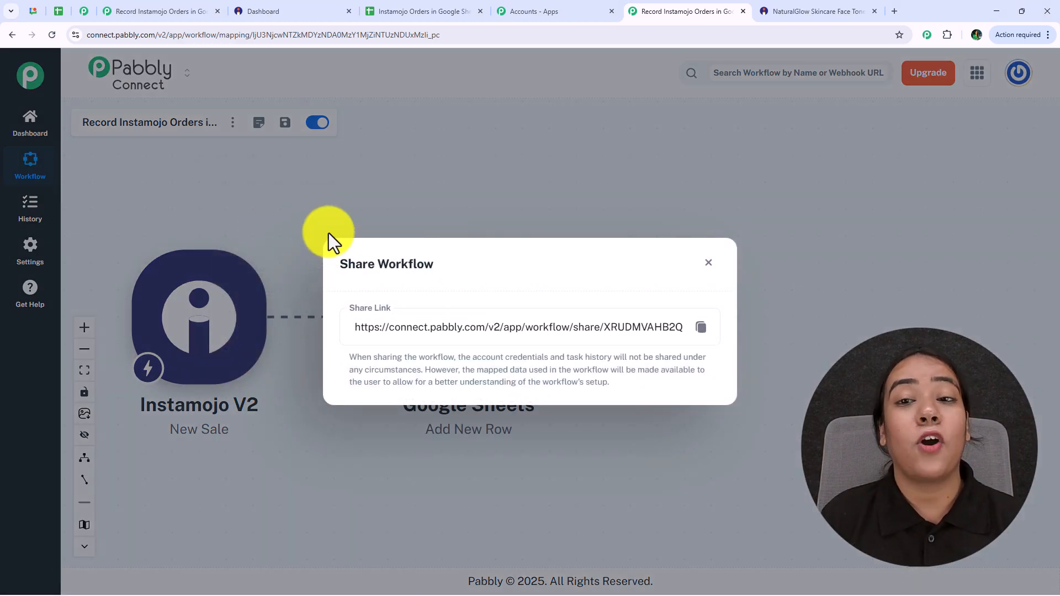